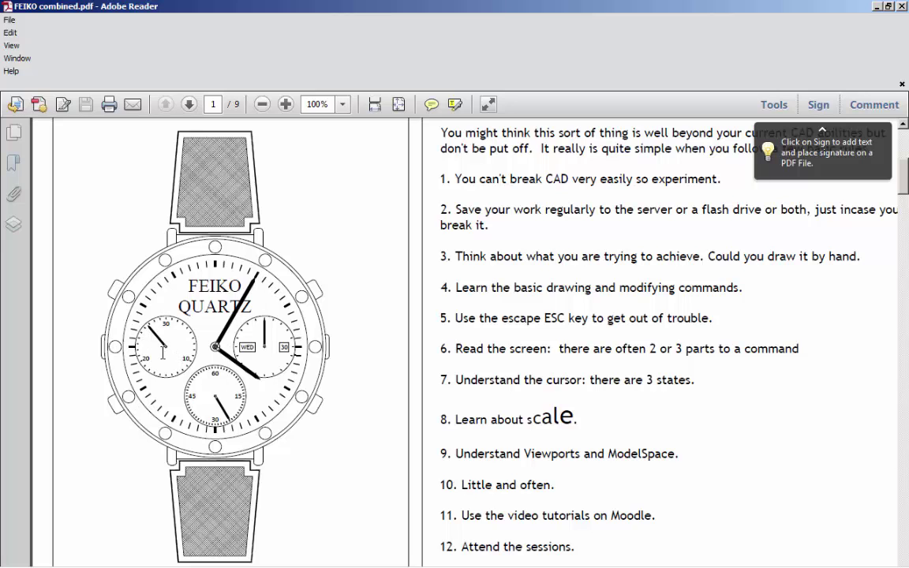
Look through the FEIKO watch drawing guide and review the first circle instructions on page 2.
scroll(344, 371, "down", 10)
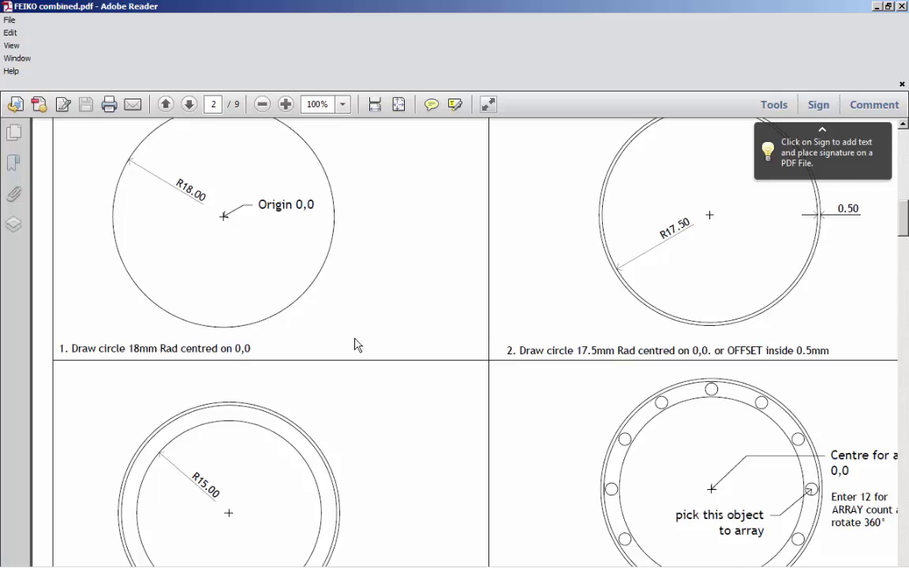
scroll(355, 345, "down", 15)
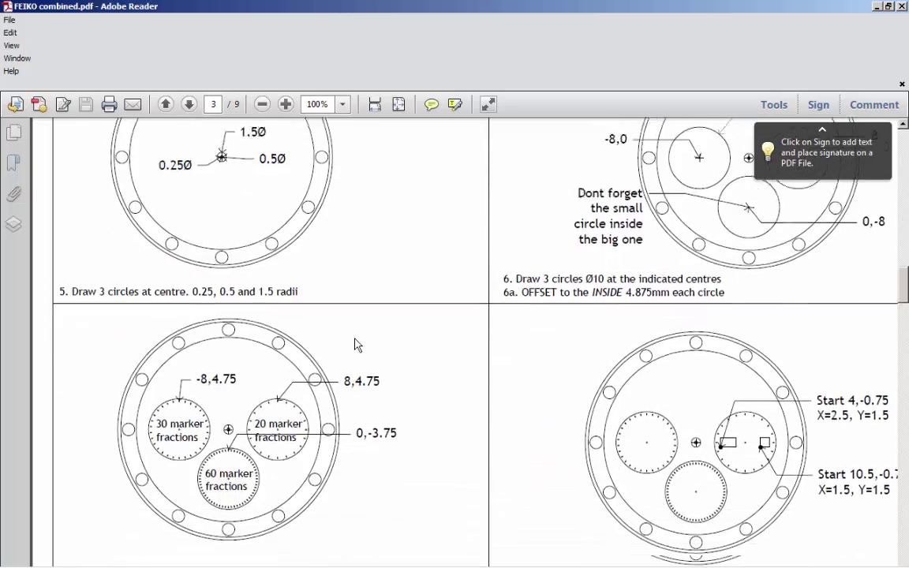
scroll(355, 345, "down", 15)
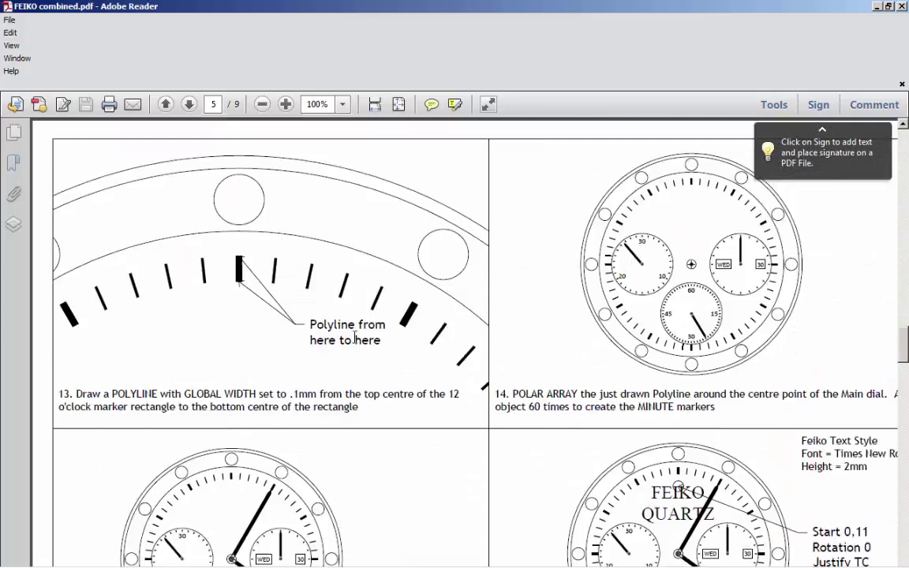
scroll(354, 345, "down", 1)
scroll(355, 345, "up", 20)
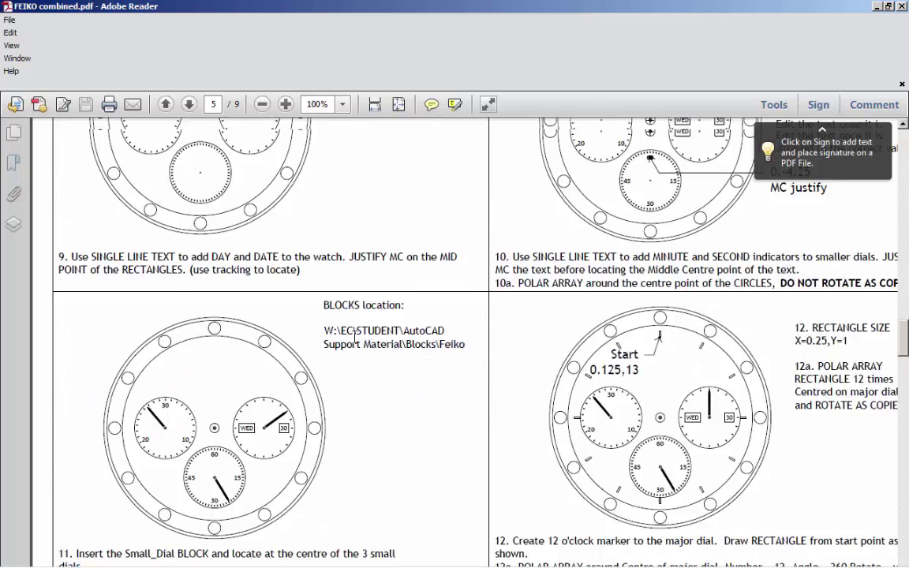
scroll(355, 339, "up", 20)
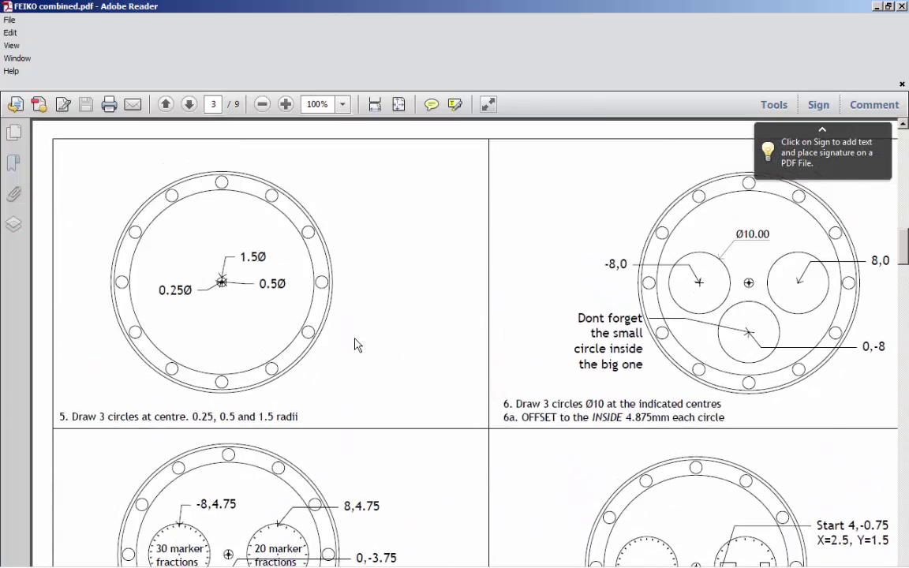
scroll(354, 344, "up", 10)
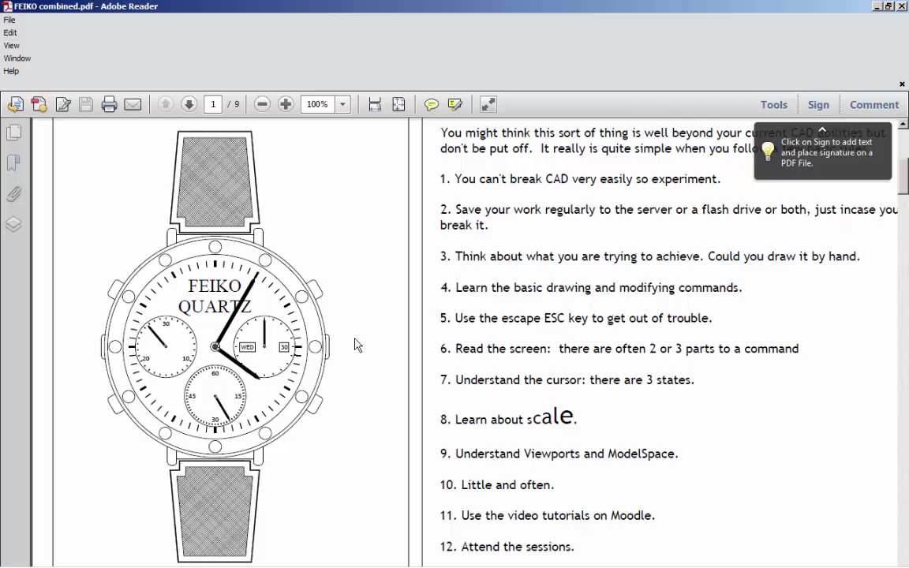
scroll(354, 345, "down", 1)
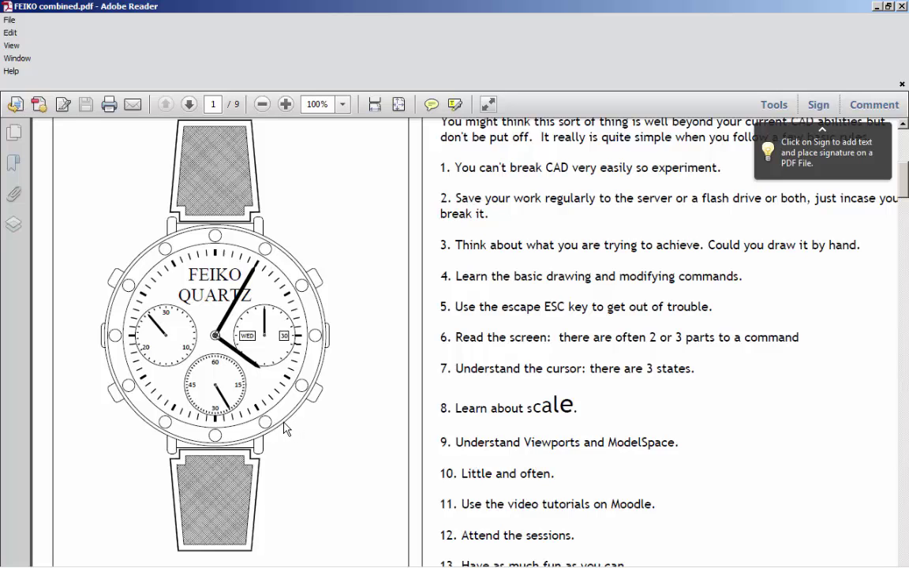
scroll(351, 379, "down", 5)
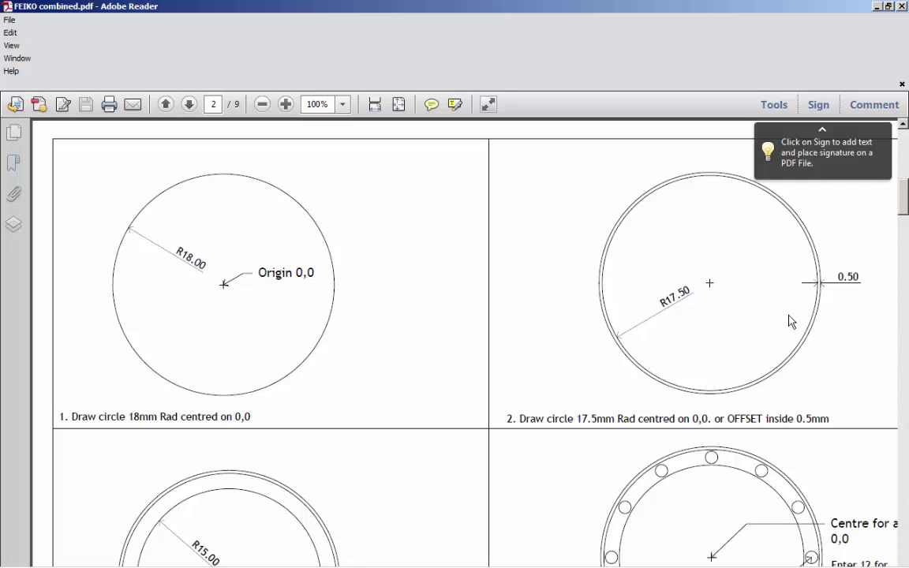
Switch to AutoCAD and start a circle defined by center and radius.
mouse_move(302, 560)
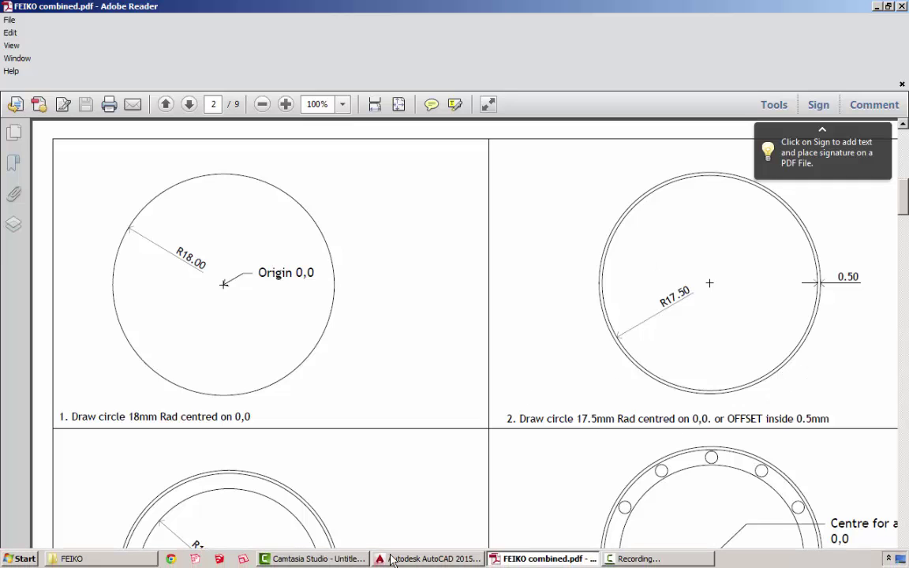
left_click(387, 559)
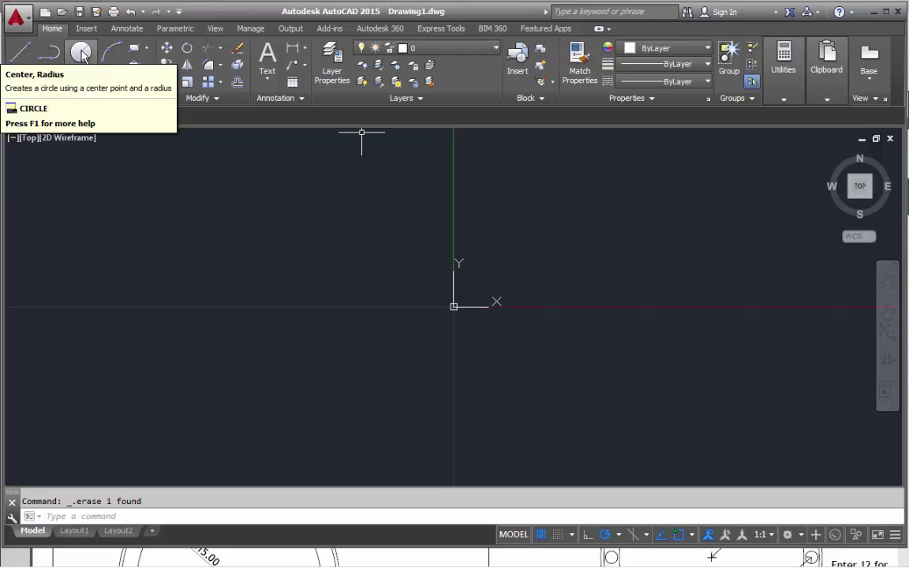
left_click(81, 74)
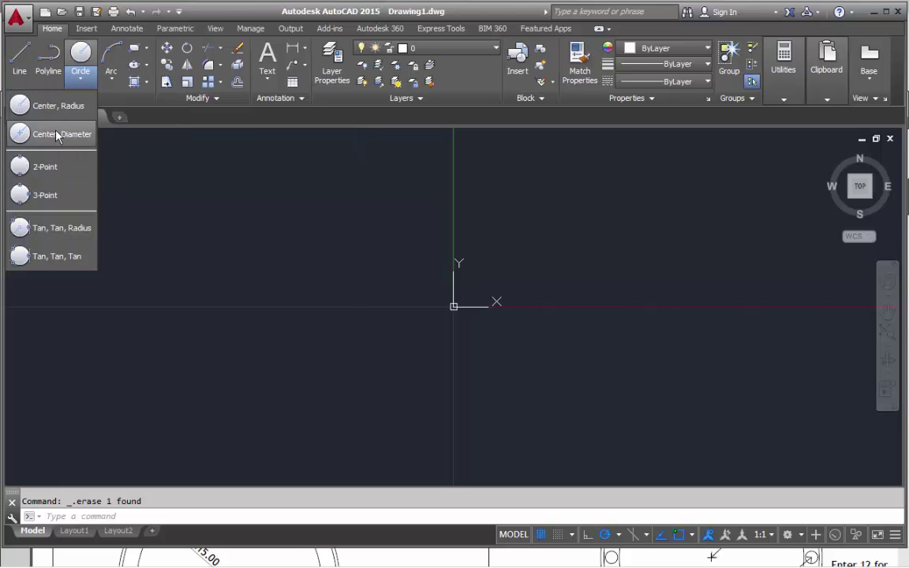
left_click(48, 105)
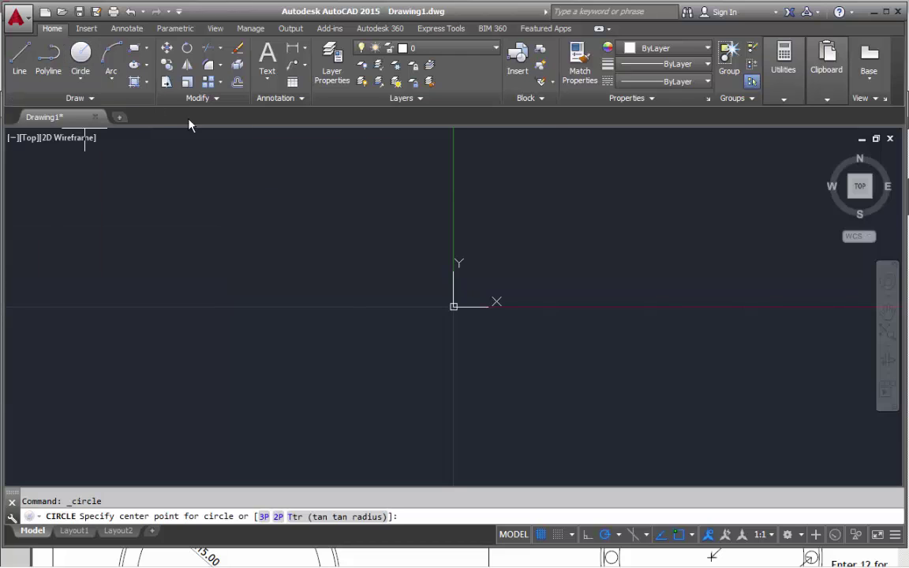
Add Midpoint and Quadrant to the running object snaps, keeping object snap on, and review the Object Snap settings.
left_click(618, 535)
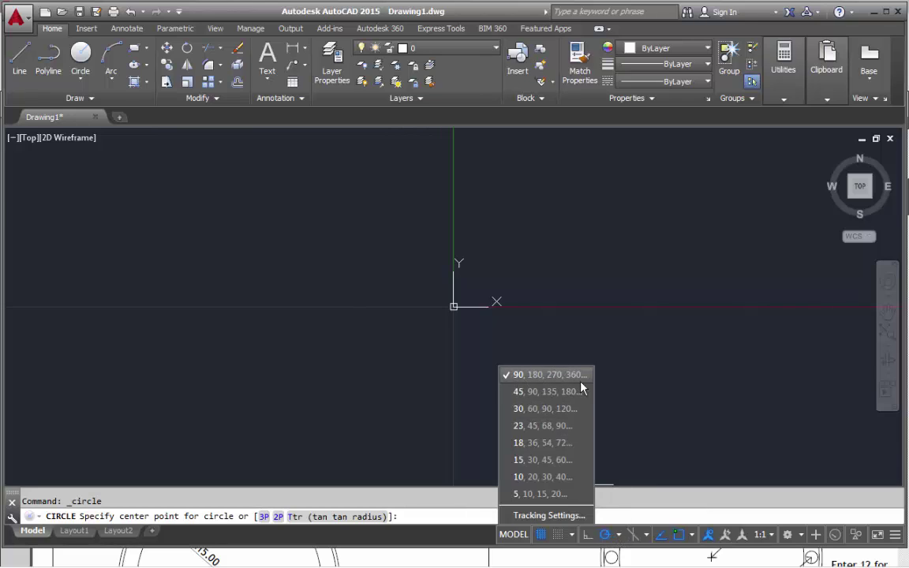
left_click(679, 536)
left_click(679, 535)
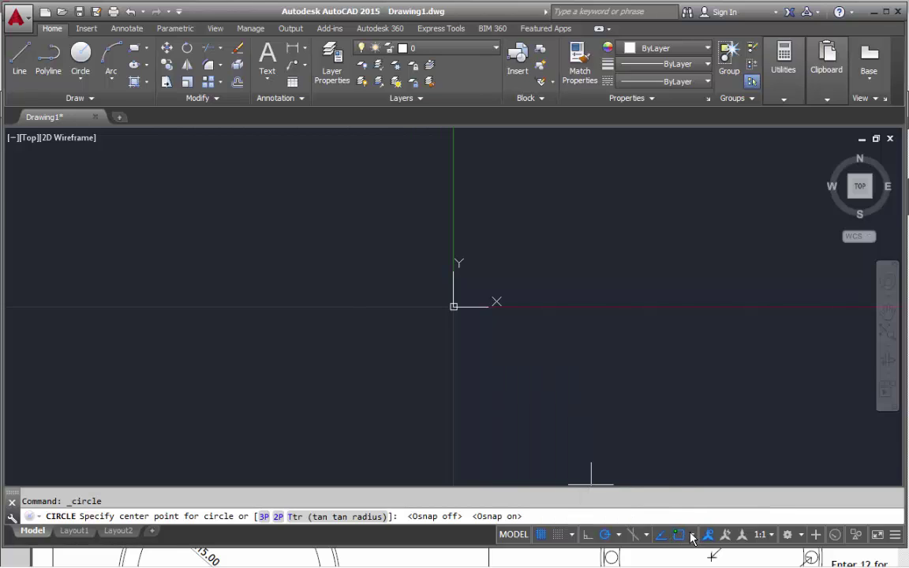
left_click(693, 538)
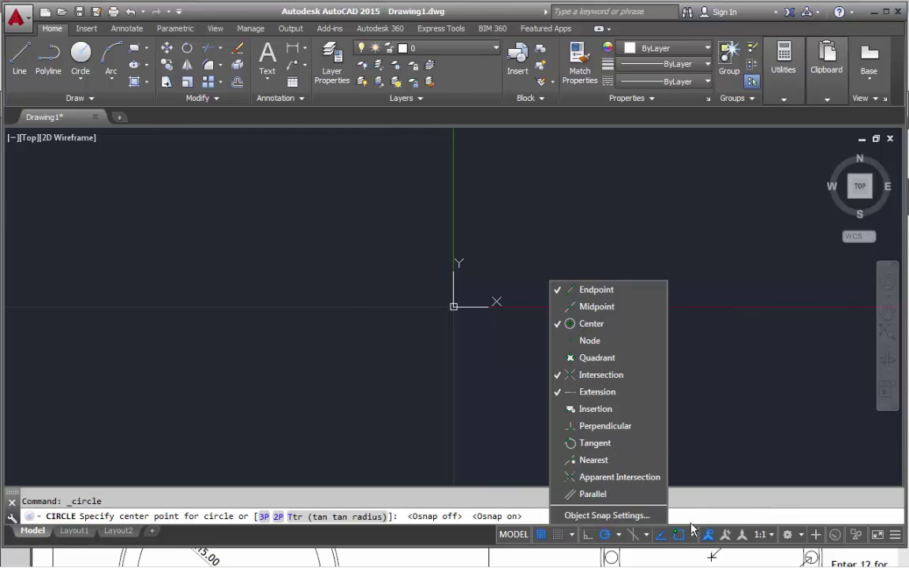
left_click(584, 307)
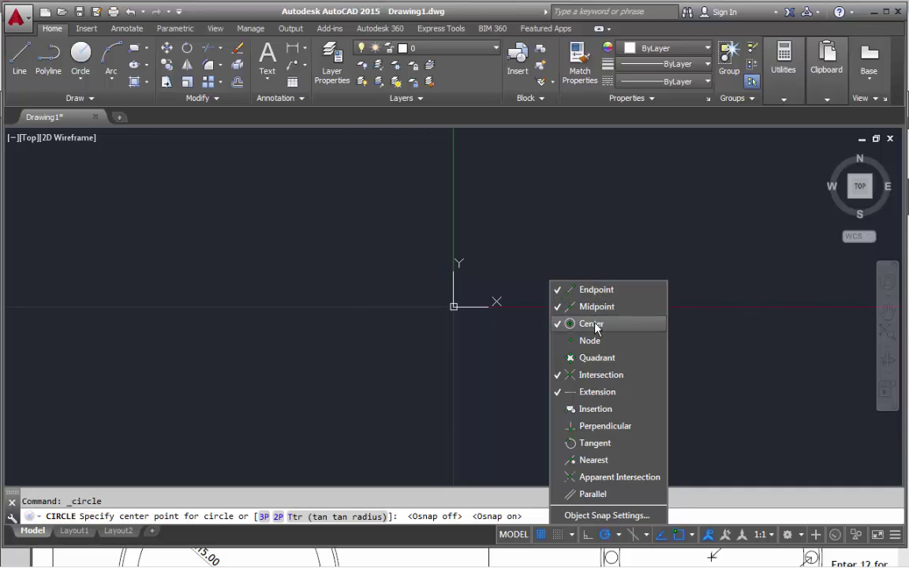
left_click(597, 359)
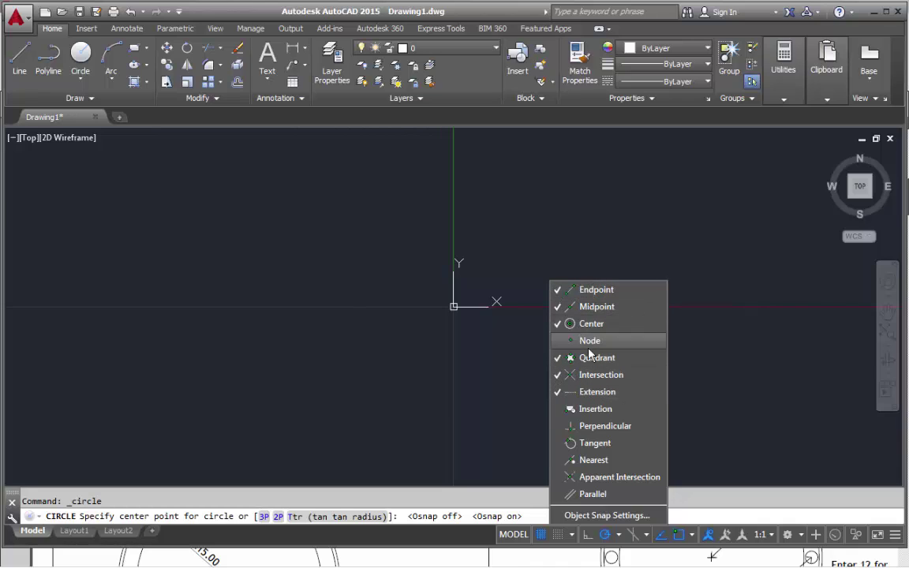
left_click(612, 516)
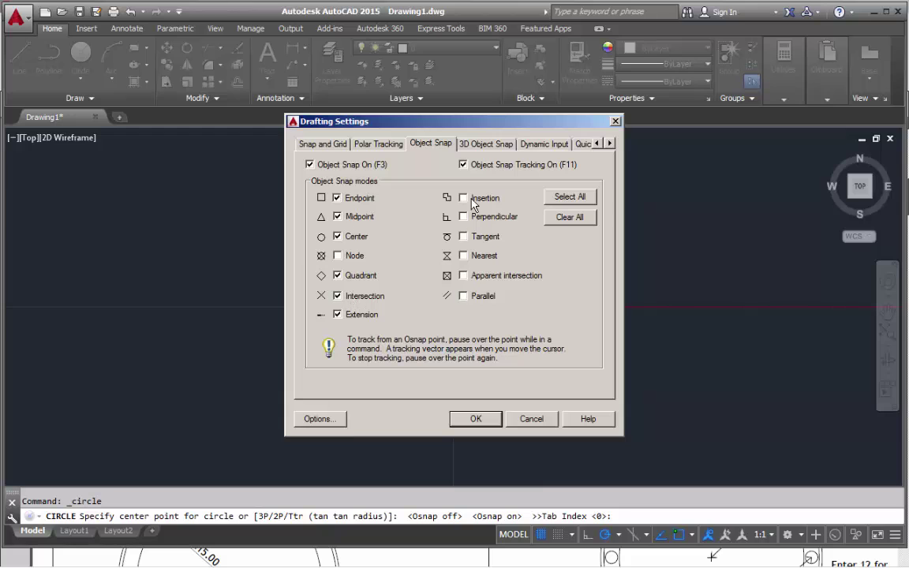
left_click(524, 419)
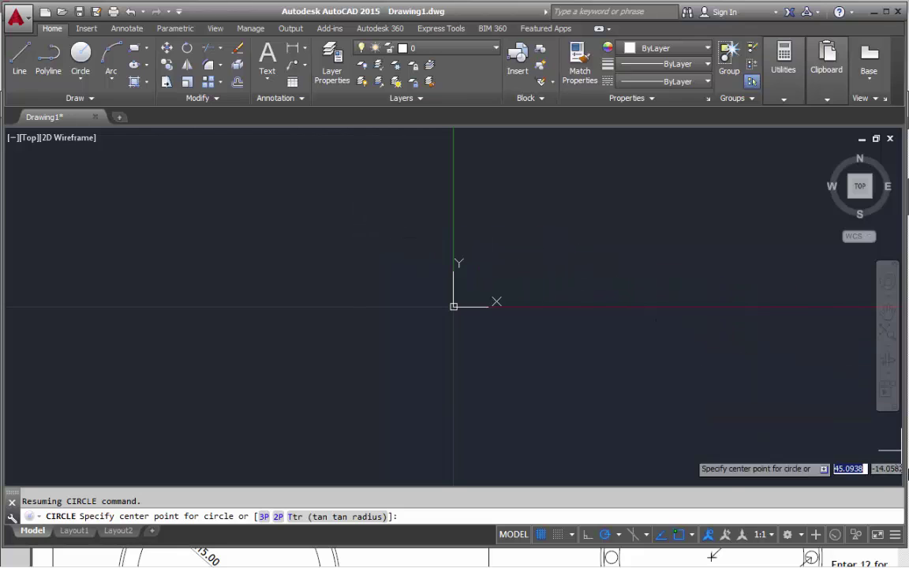
Add the Dynamic Input toggle to the status bar.
left_click(895, 534)
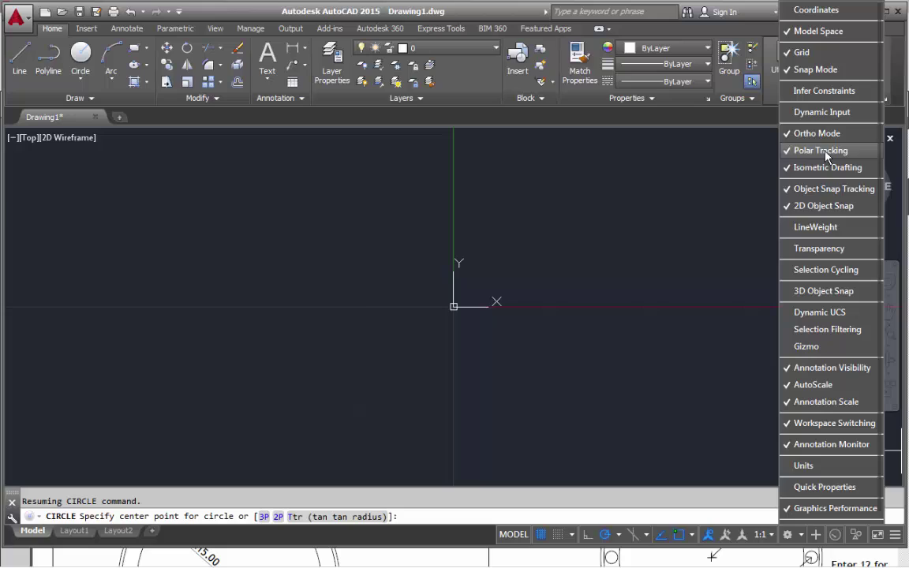
left_click(811, 112)
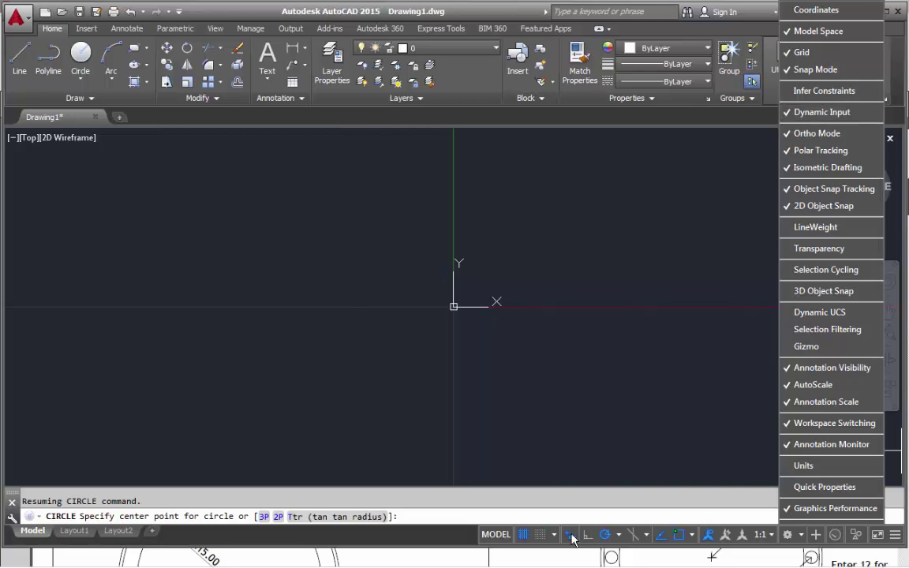
left_click(437, 287)
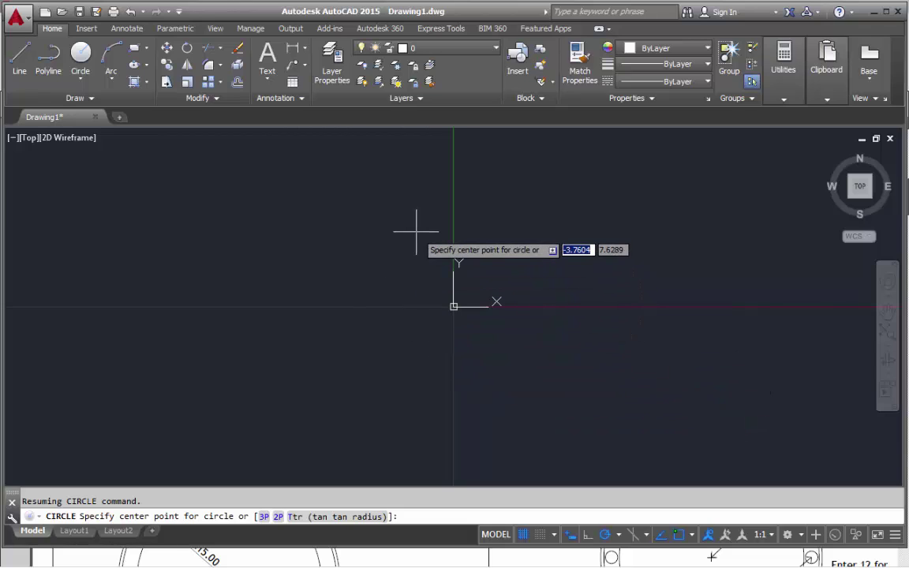
Draw the watch's outer circle centred on 0,0 with a radius of 18 mm.
type("0")
key("Tab")
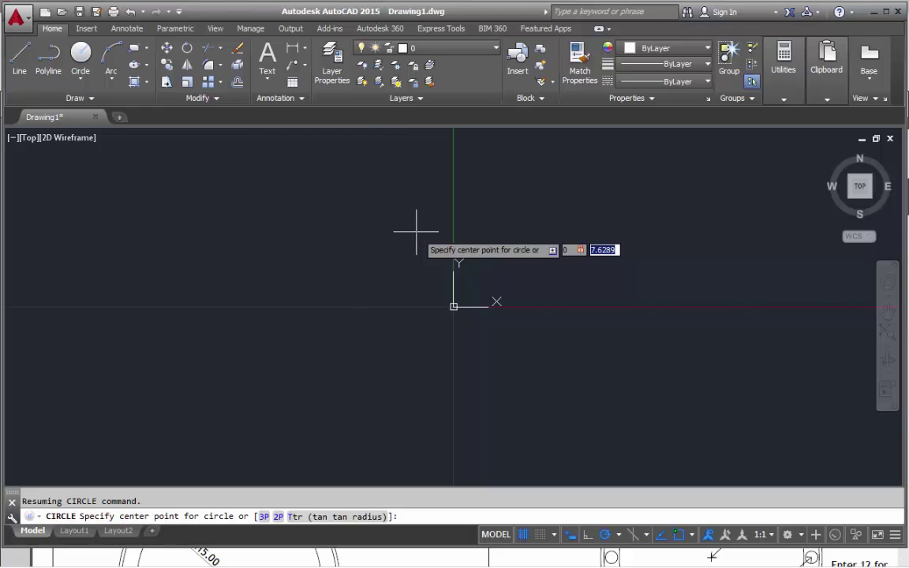
type("0")
key("Return")
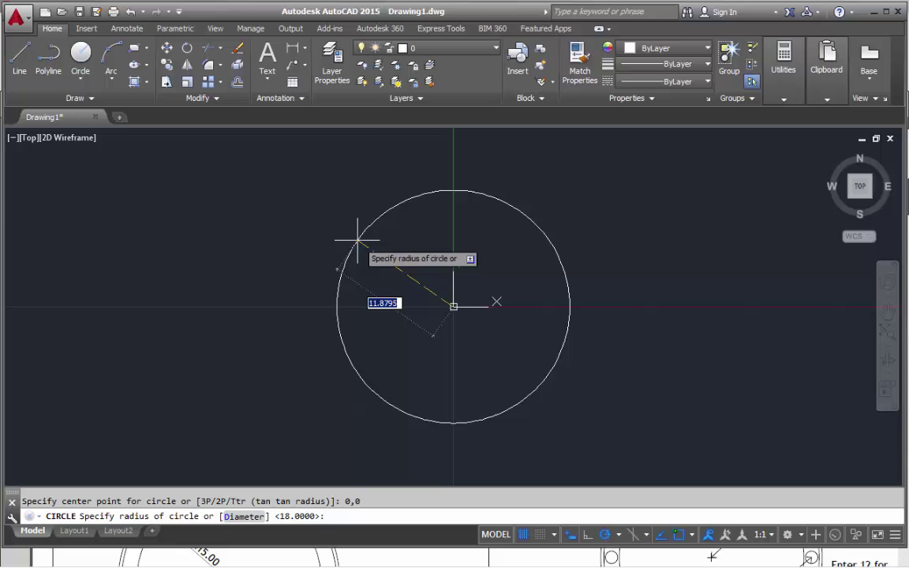
type("18")
key("Return")
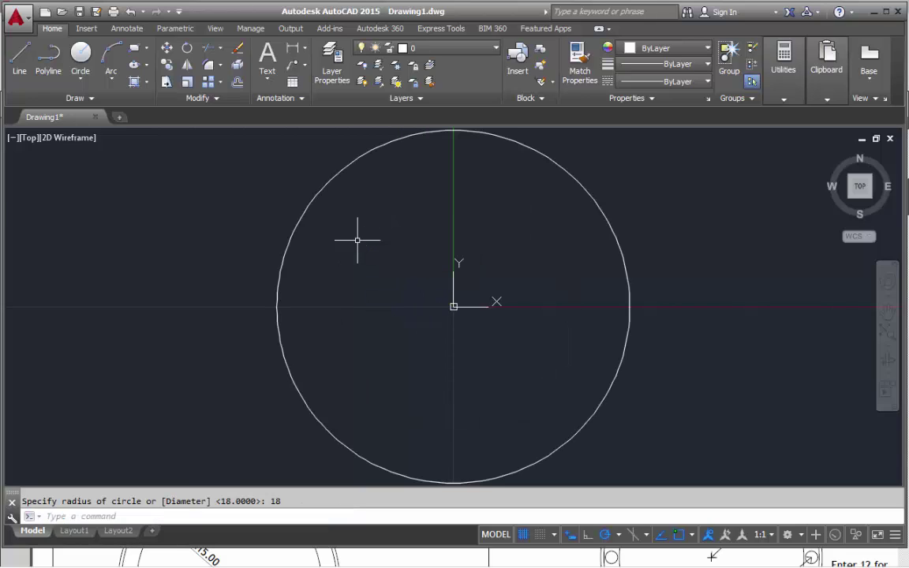
scroll(454, 264, "down", 2)
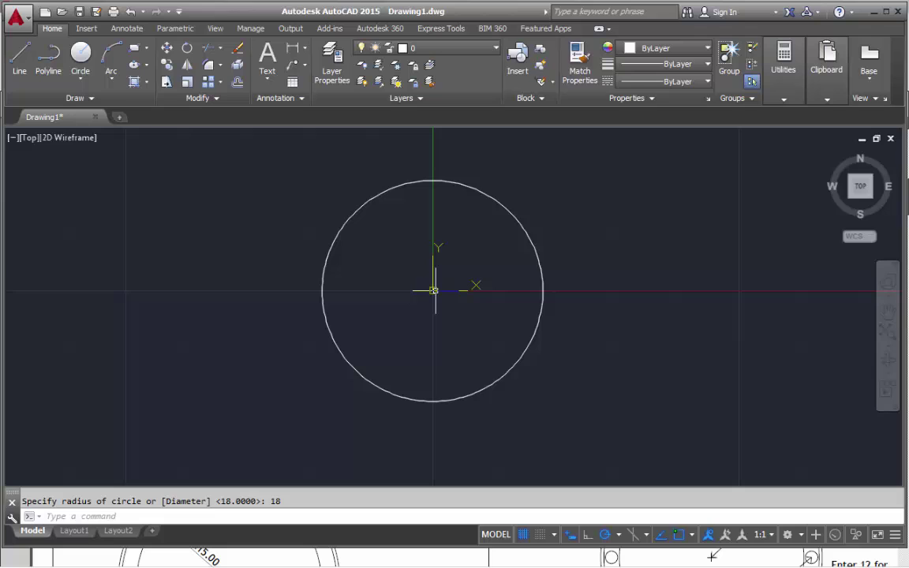
key("Return")
key("Escape")
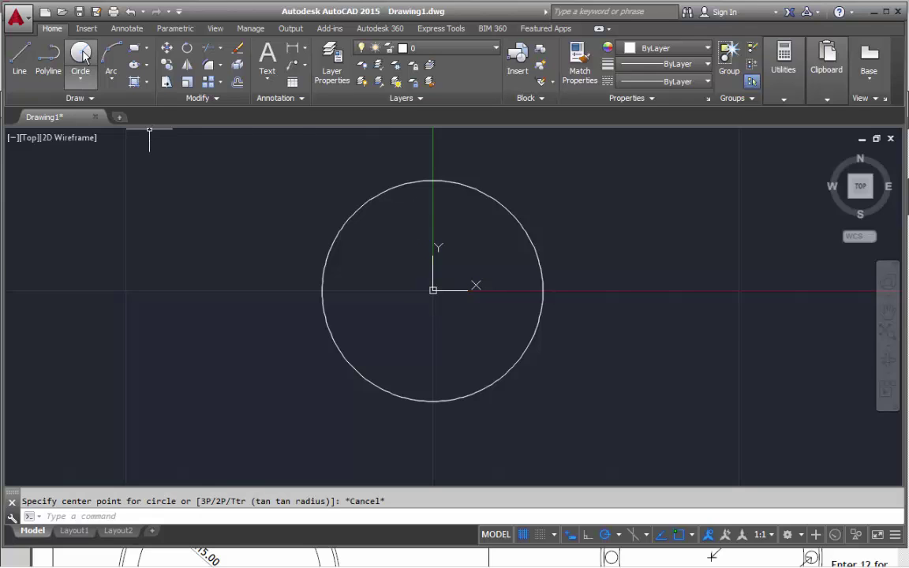
Draw a second circle of 17.5 mm radius, snapped to the center of the outer circle.
left_click(82, 53)
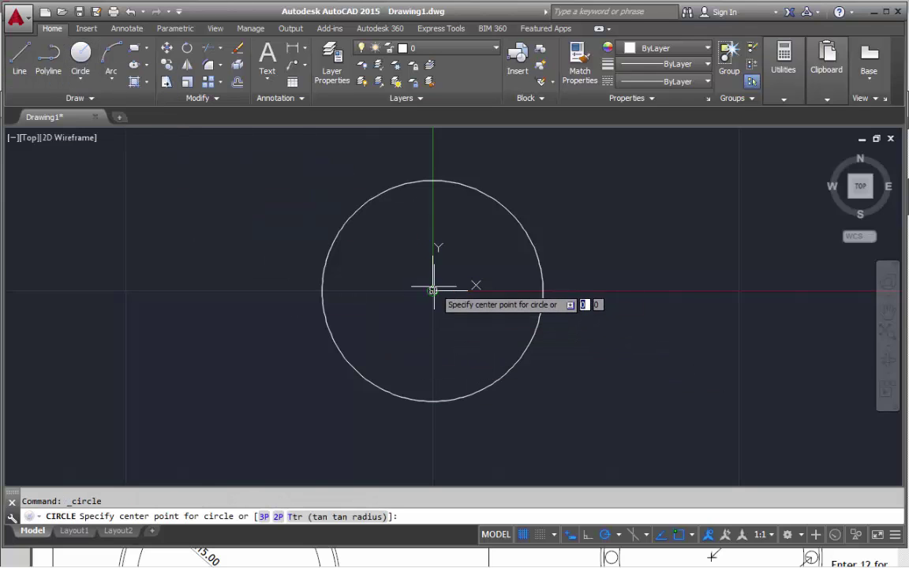
scroll(420, 276, "down", 5)
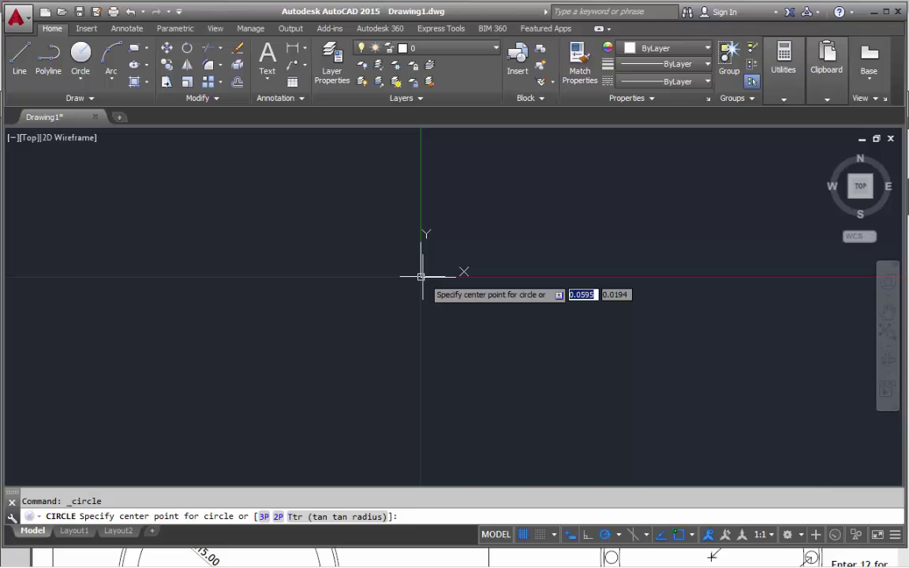
scroll(420, 276, "up", 5)
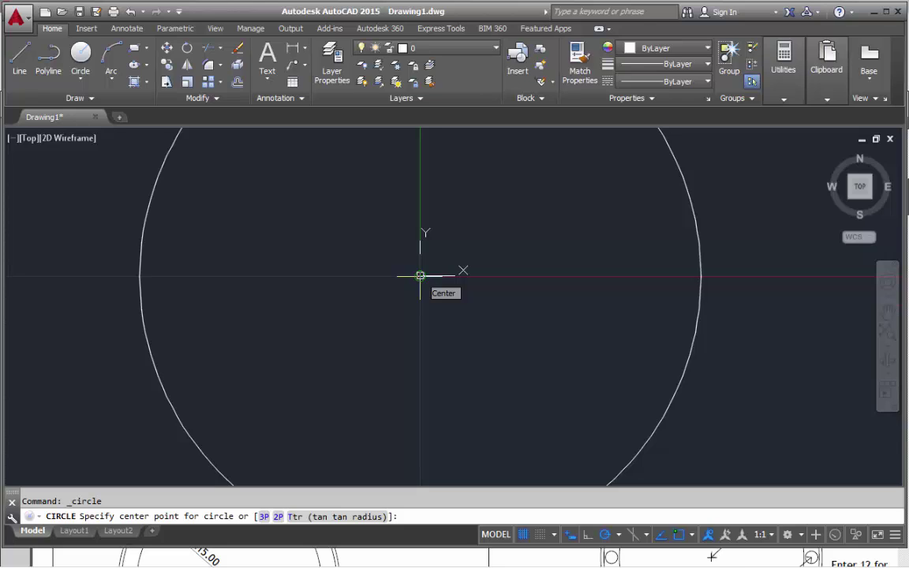
left_click(419, 275)
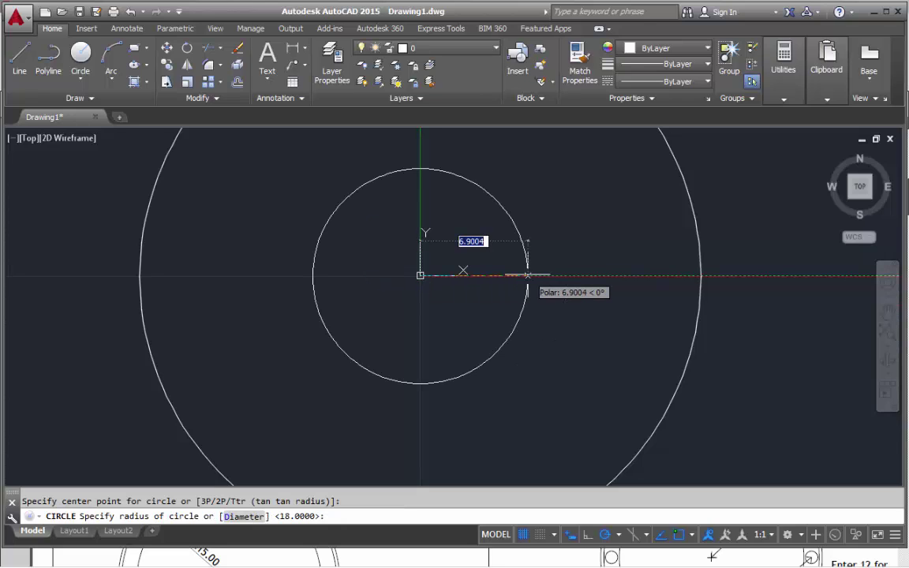
type("17.5")
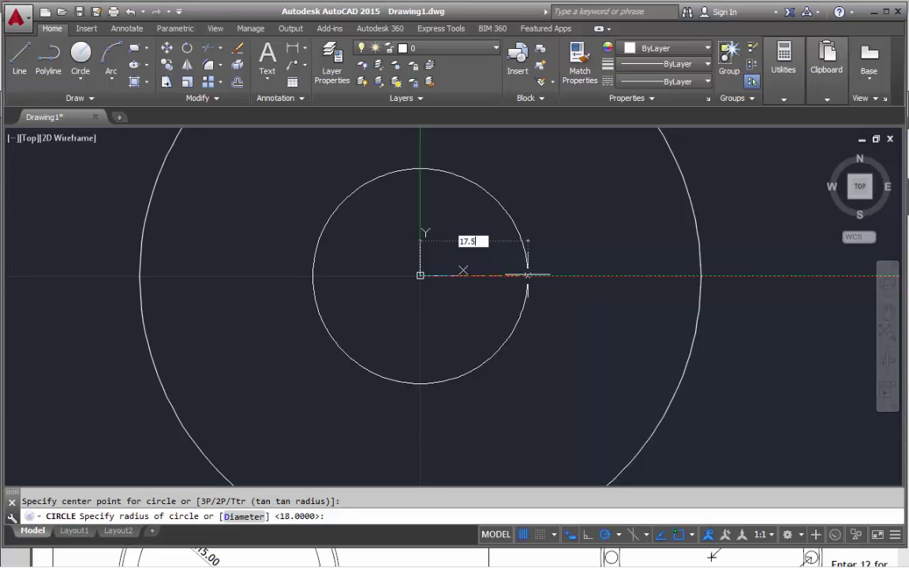
key("Return")
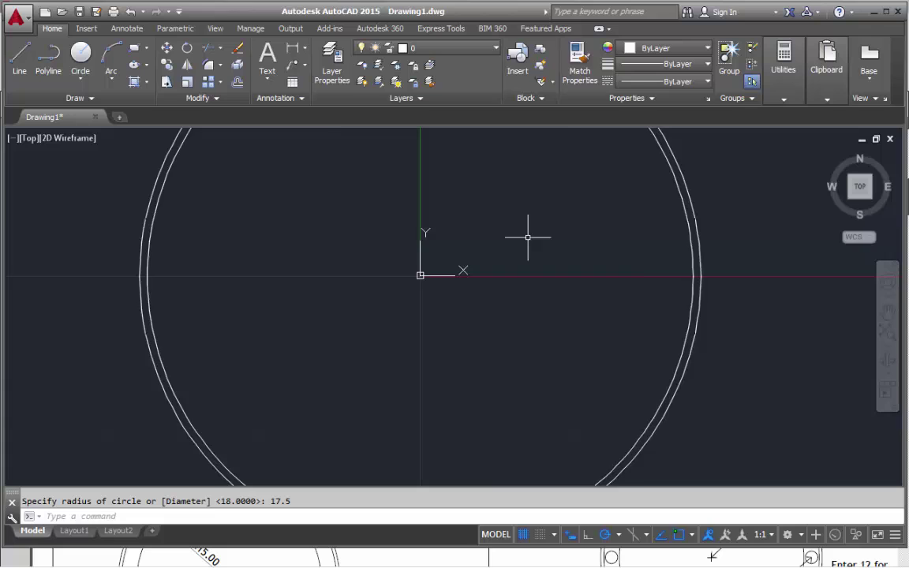
scroll(527, 238, "down", 3)
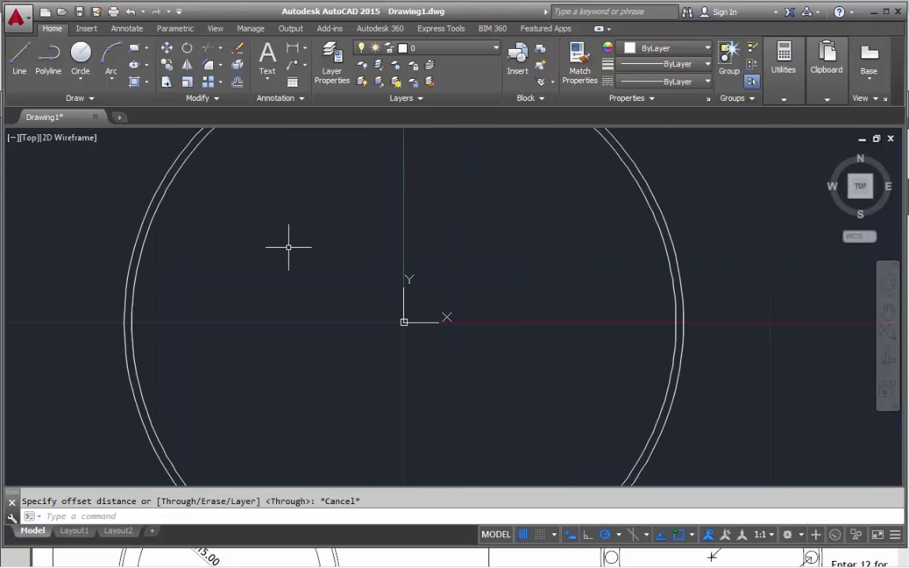
left_click(237, 81)
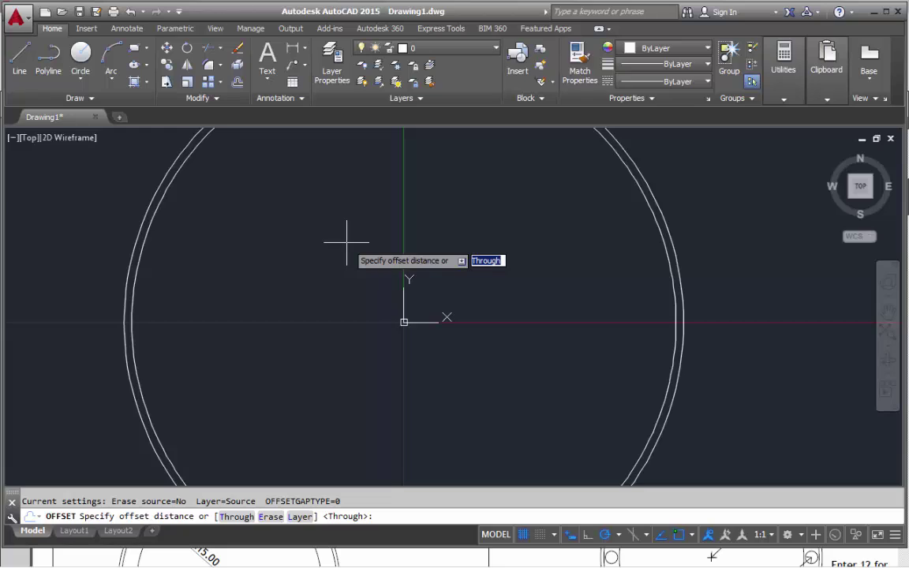
type(".5")
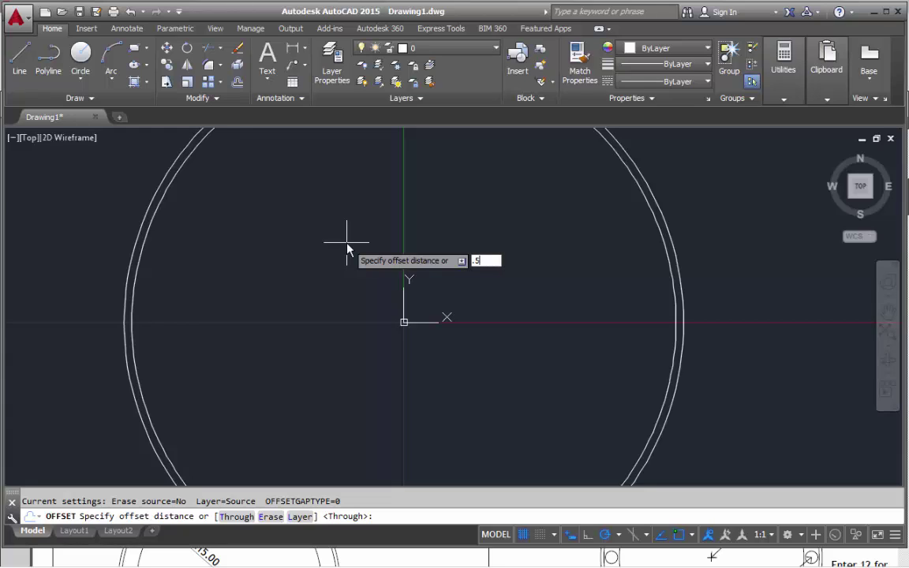
key("Return")
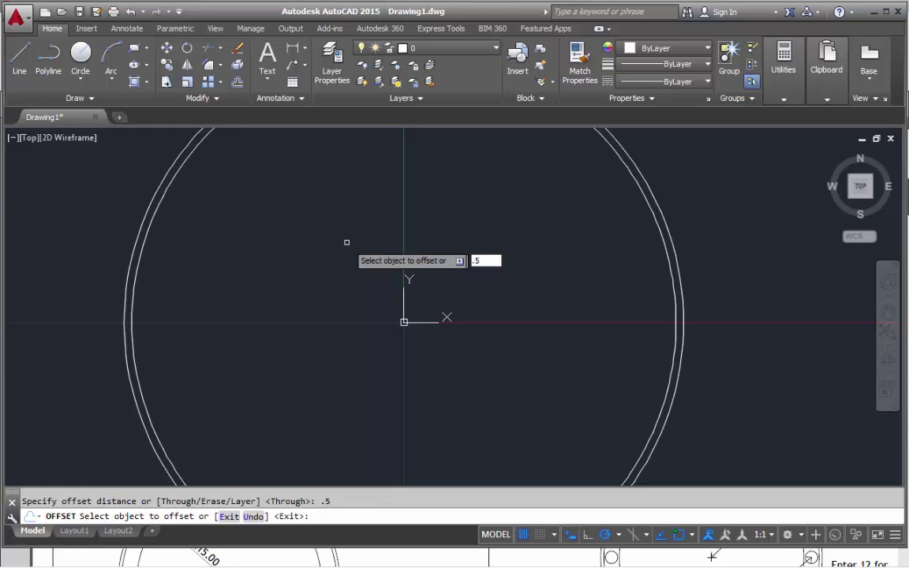
left_click(146, 226)
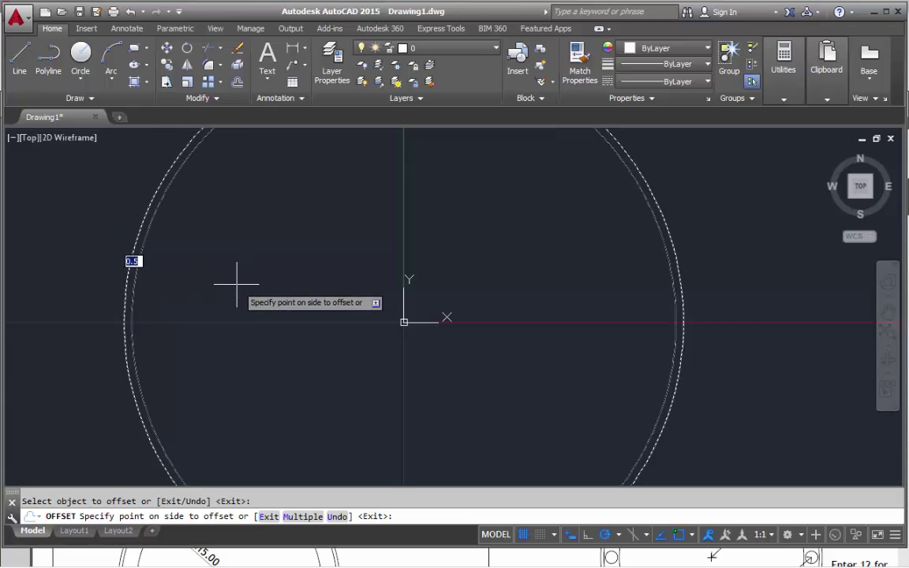
key("Escape")
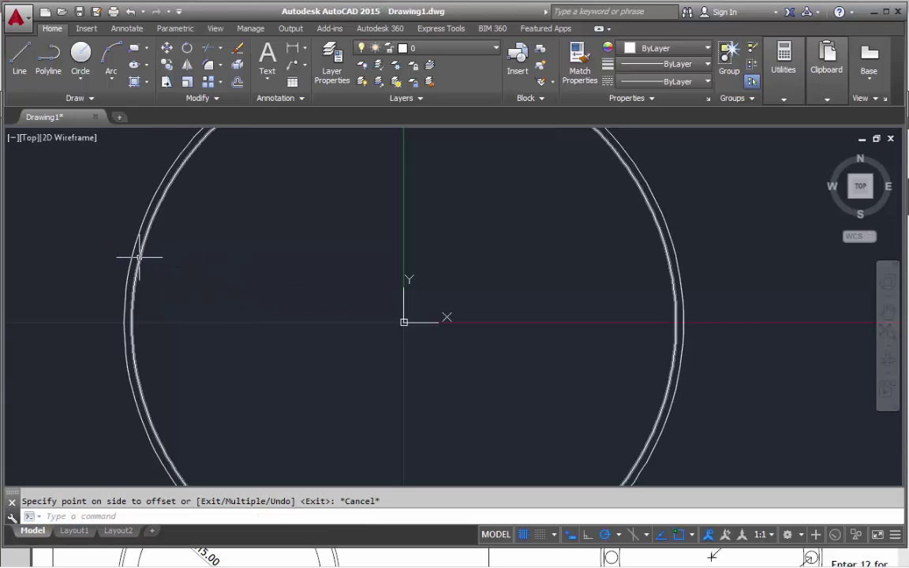
Switch to FEIKO combined.pdf in Adobe Reader, read the instructions for drawing steps 3 and 4, and return to AutoCAD.
scroll(347, 290, "down", 8)
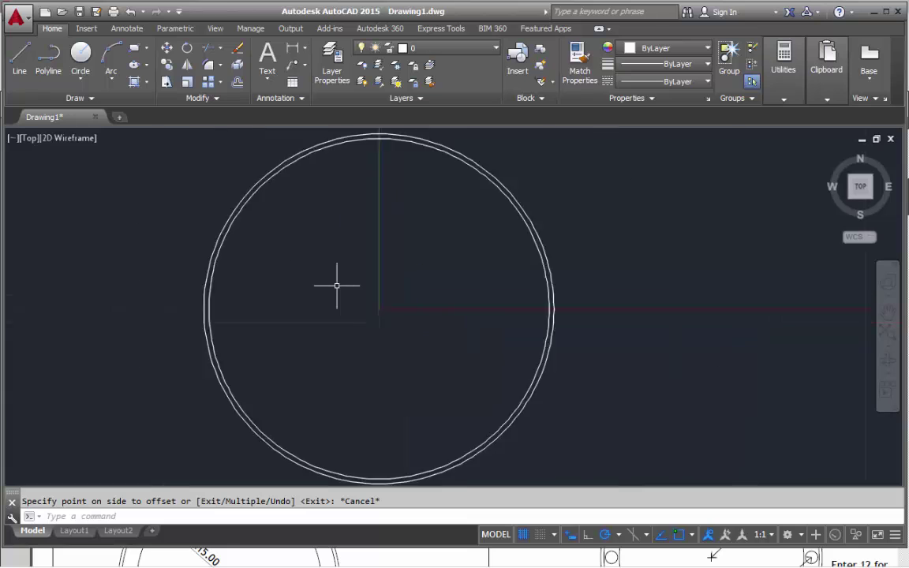
scroll(347, 290, "up", 5)
middle_click_drag(341, 288, 430, 308)
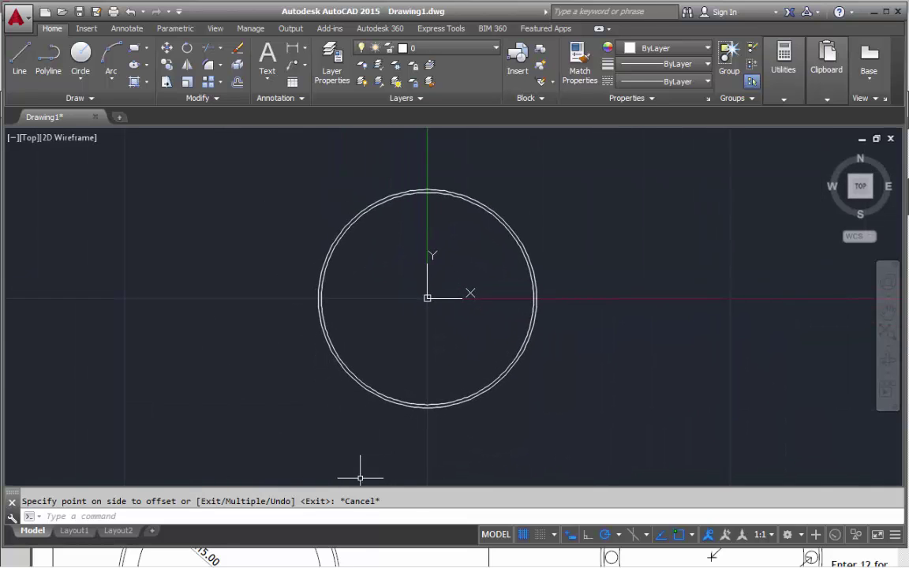
mouse_move(275, 560)
left_click(499, 560)
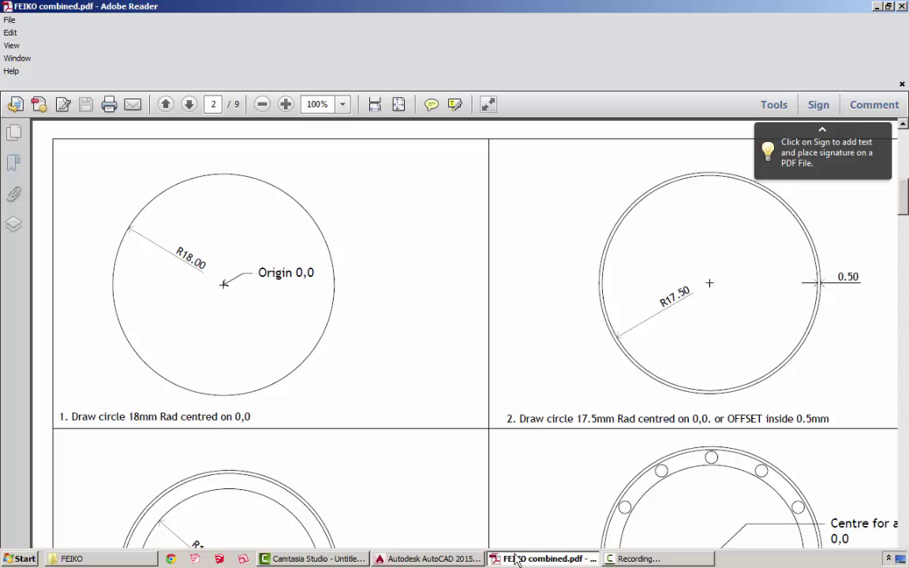
scroll(458, 313, "down", 3)
scroll(458, 312, "down", 10)
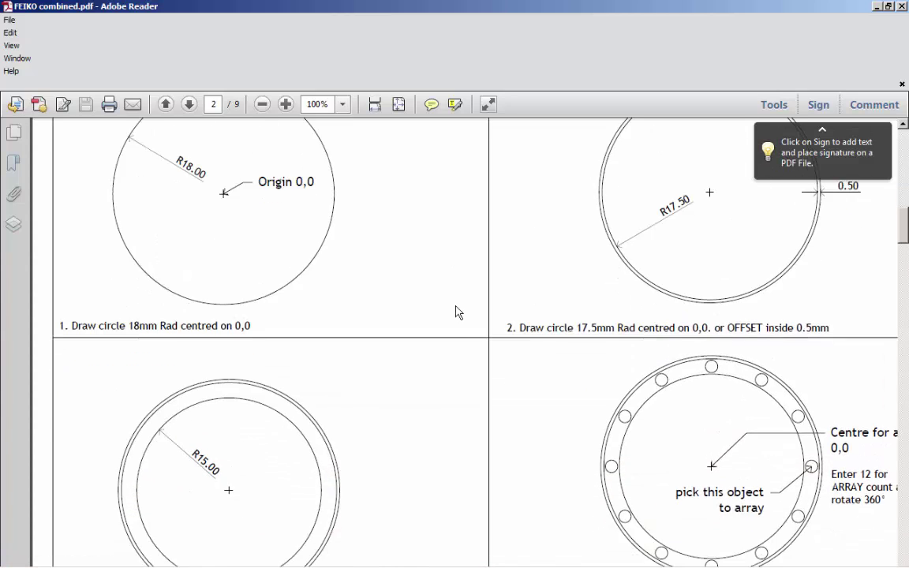
scroll(278, 296, "up", 8)
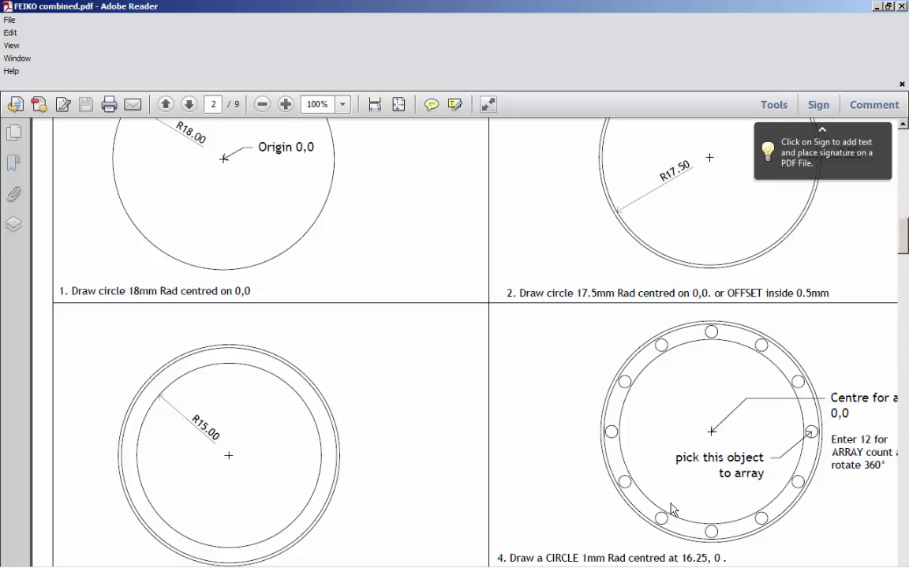
left_click(416, 560)
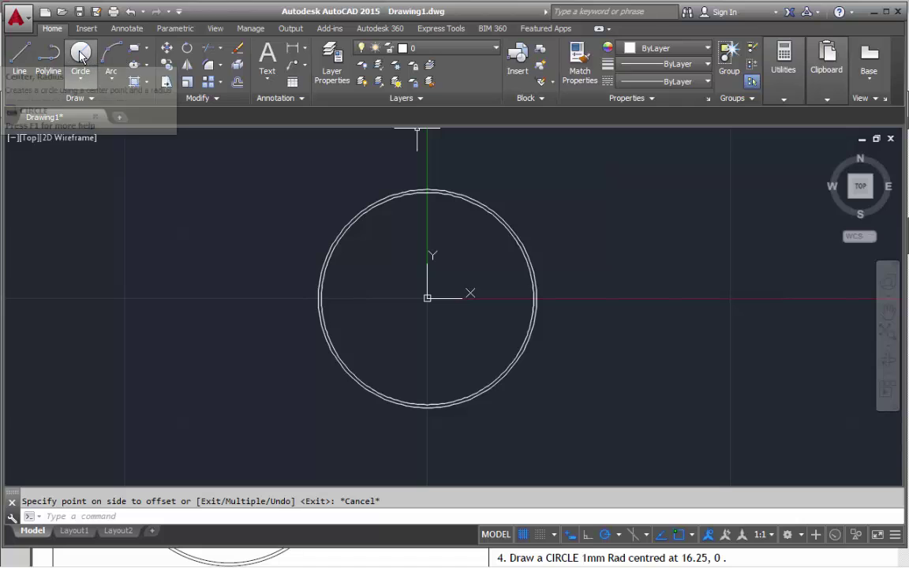
Draw a third concentric circle of 15 mm radius, centred on the origin of the two case circles.
right_click(249, 253)
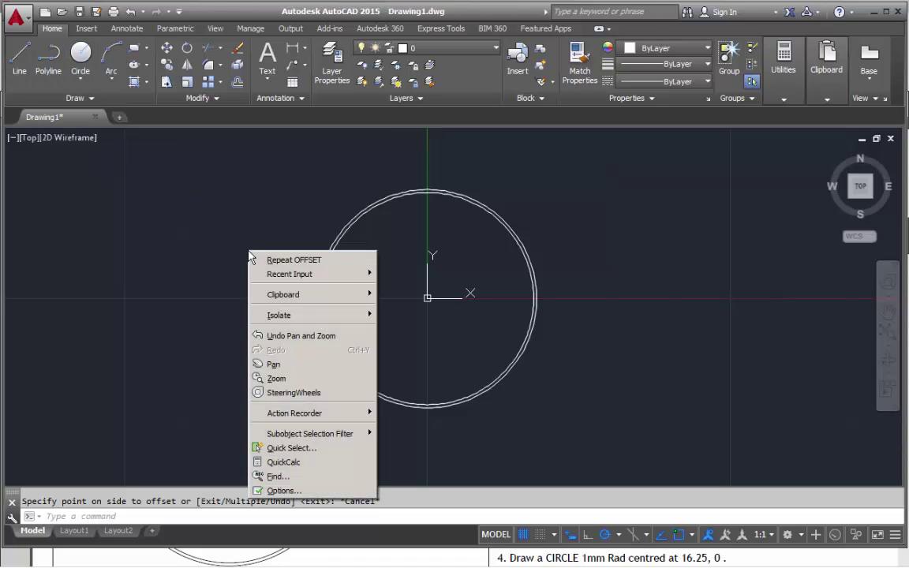
mouse_move(287, 277)
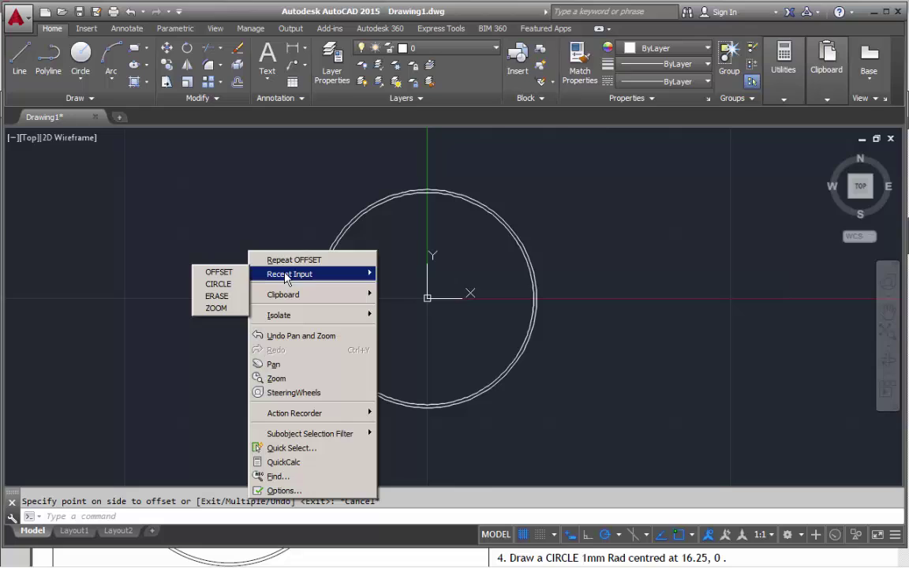
left_click(219, 285)
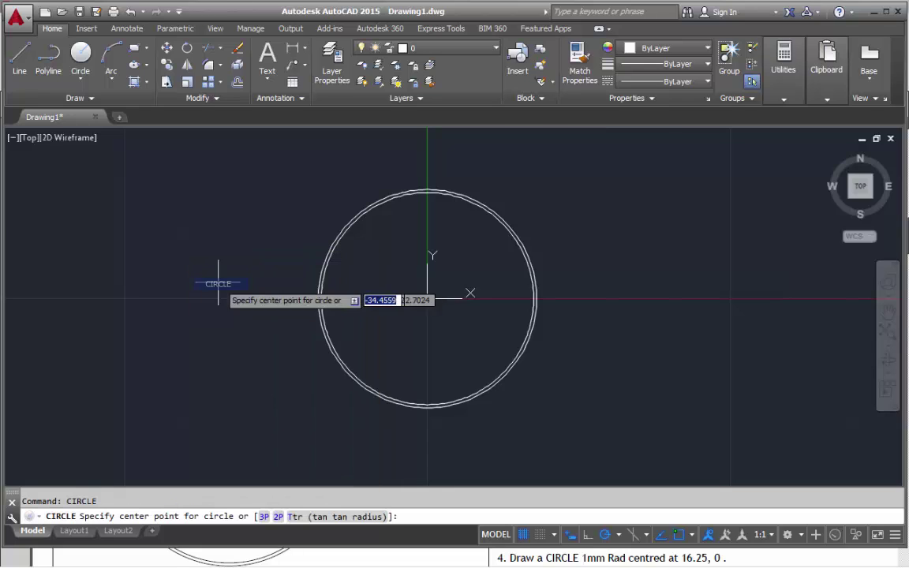
left_click(427, 298)
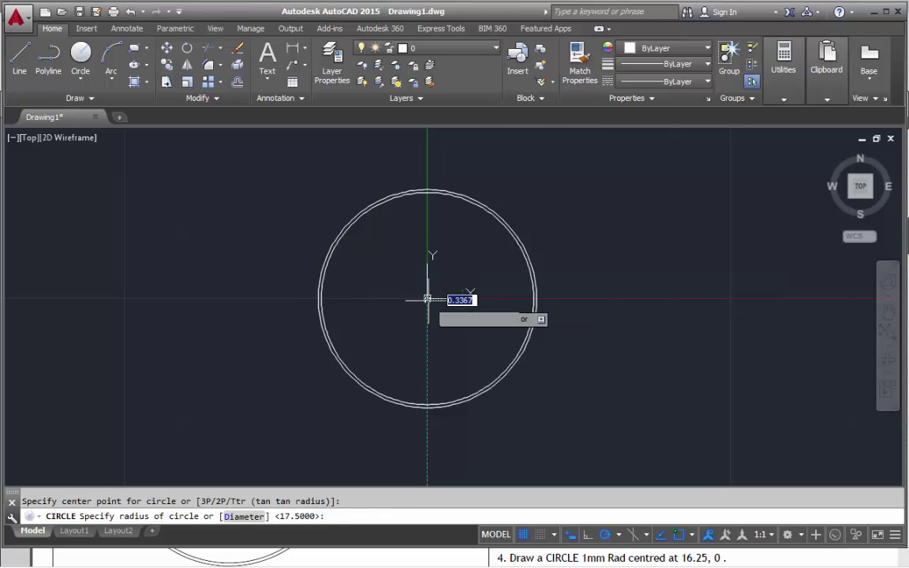
type("15")
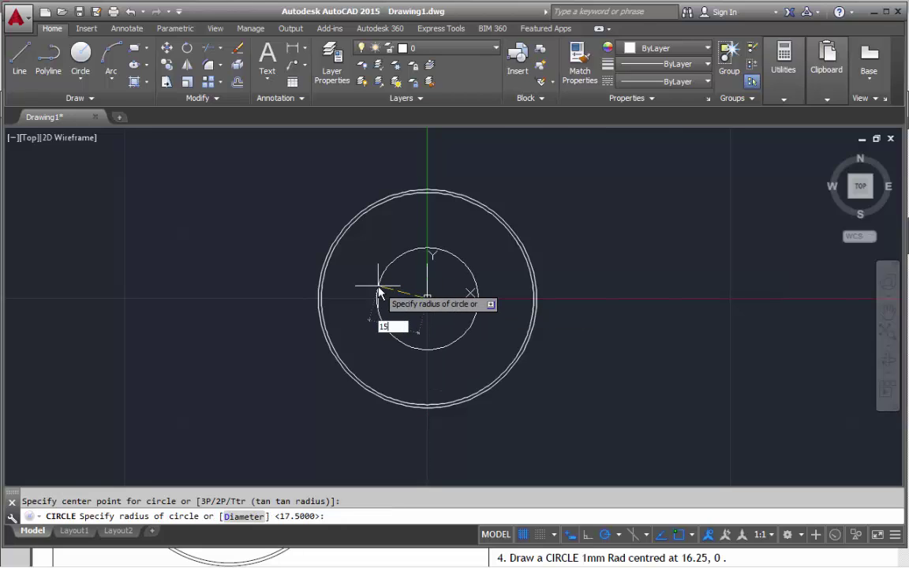
key("Return")
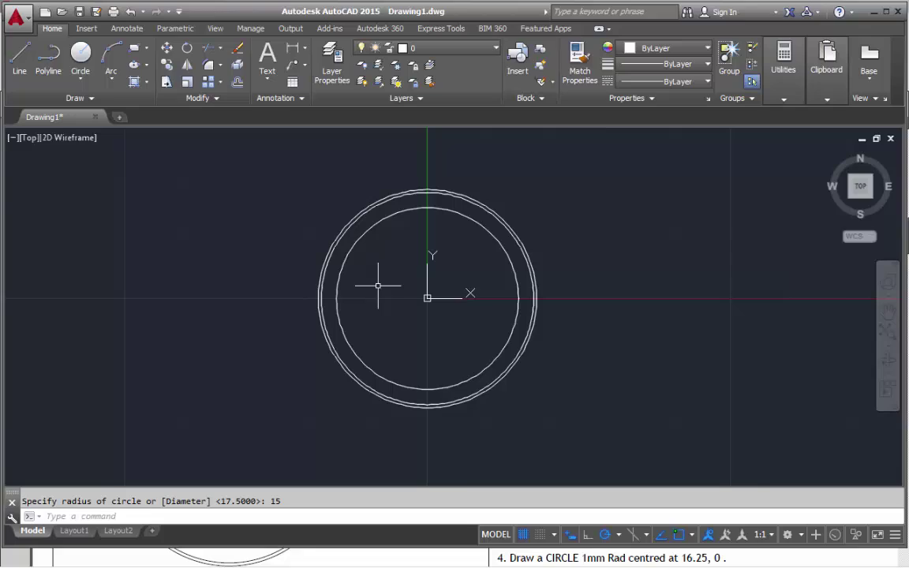
Check step 4 in the PDF guide and, back in AutoCAD, draw a circle of 1 mm radius centred at 16.25,0.
left_click(399, 556)
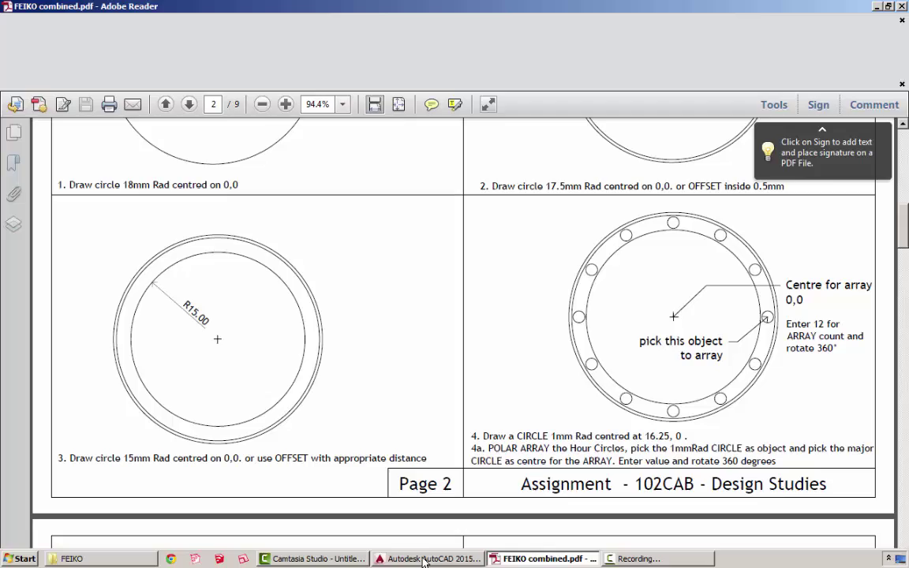
left_click(425, 558)
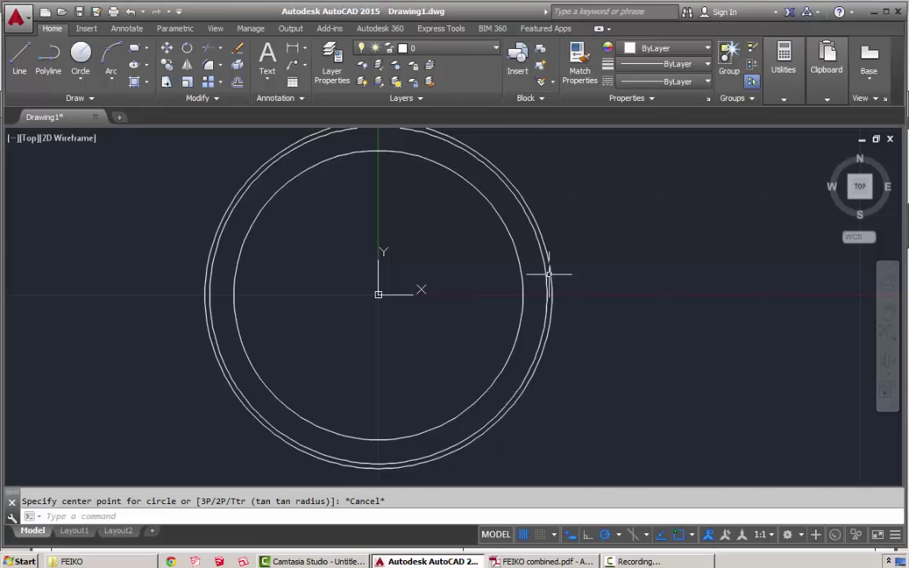
left_click(80, 53)
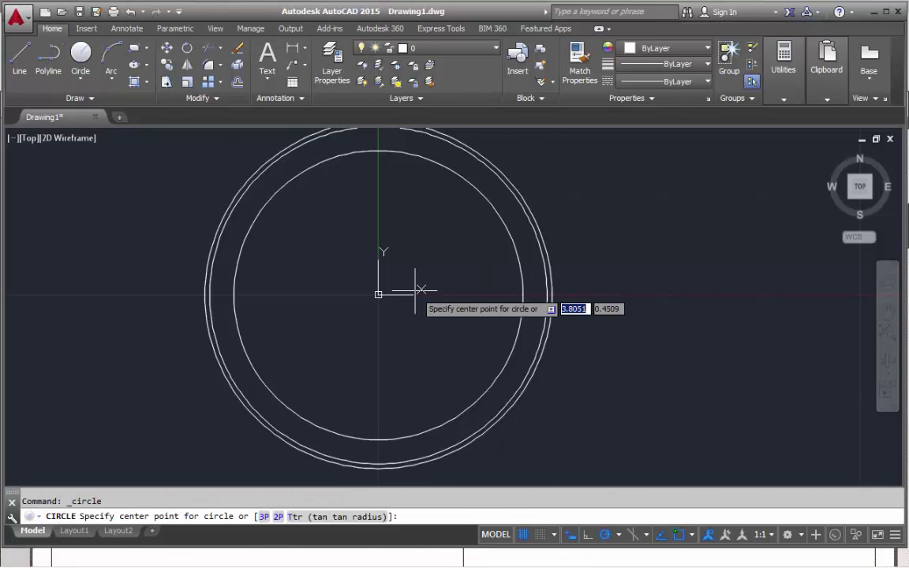
type("16.25")
key("Tab")
type("0")
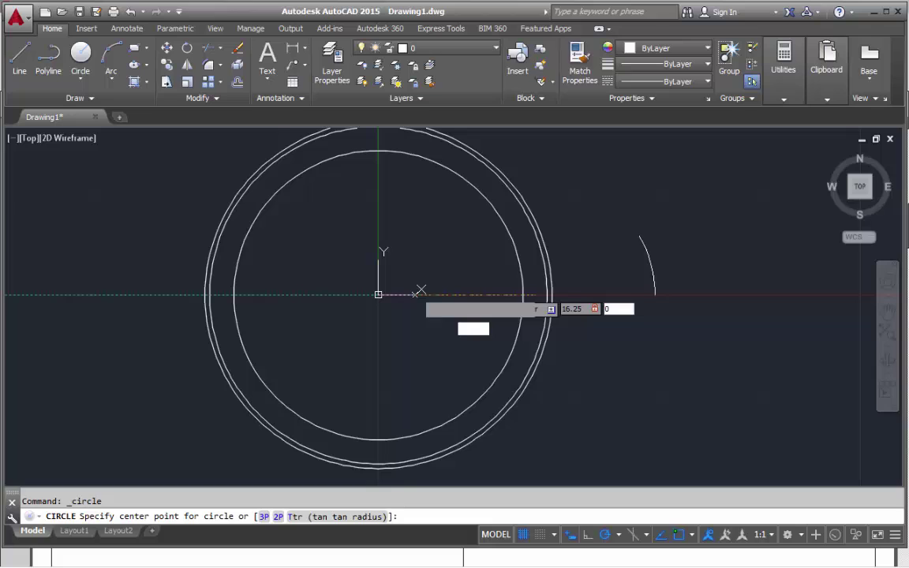
key("Return")
scroll(523, 294, "up", 5)
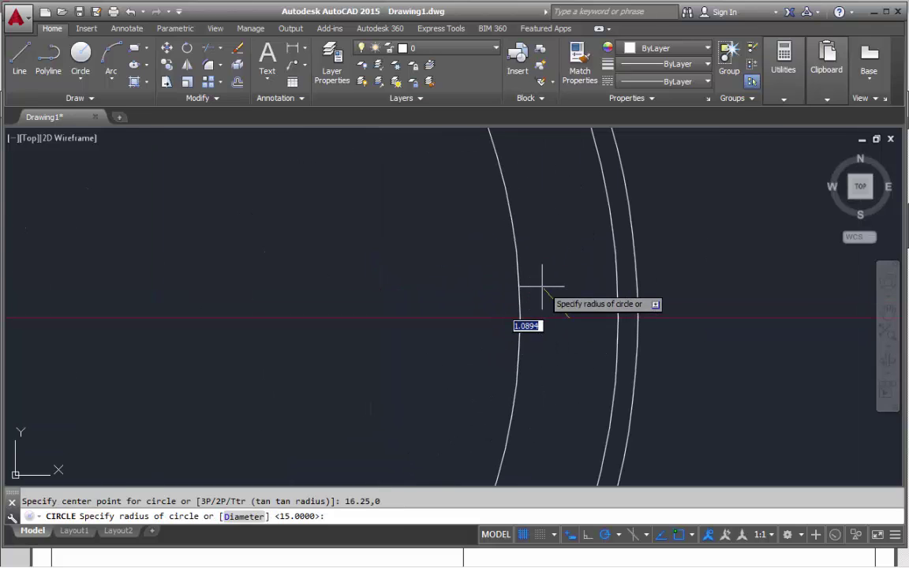
type("1")
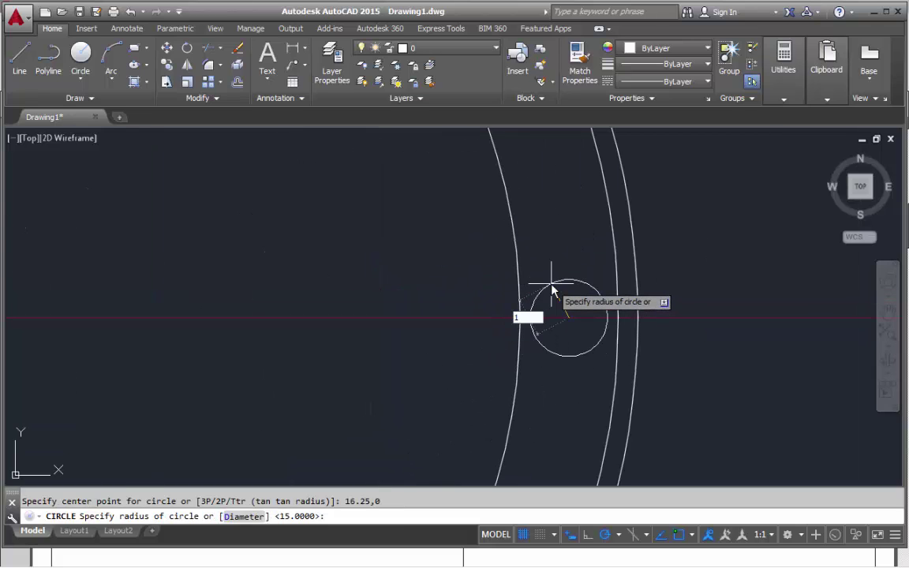
key("Return")
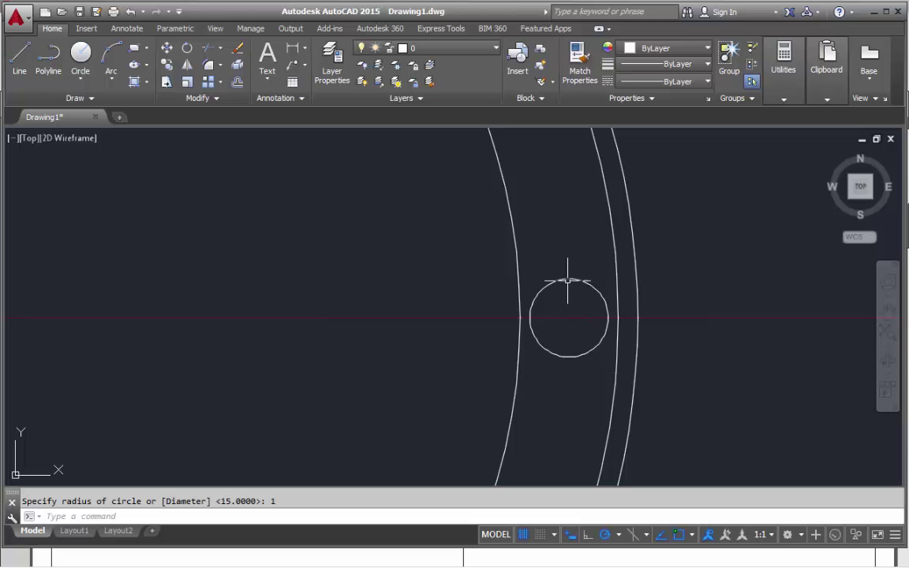
Create a polar array of the 1 mm radius hour circle around the case circles' center with 12 items.
scroll(567, 280, "down", 6)
middle_click_drag(577, 289, 621, 316)
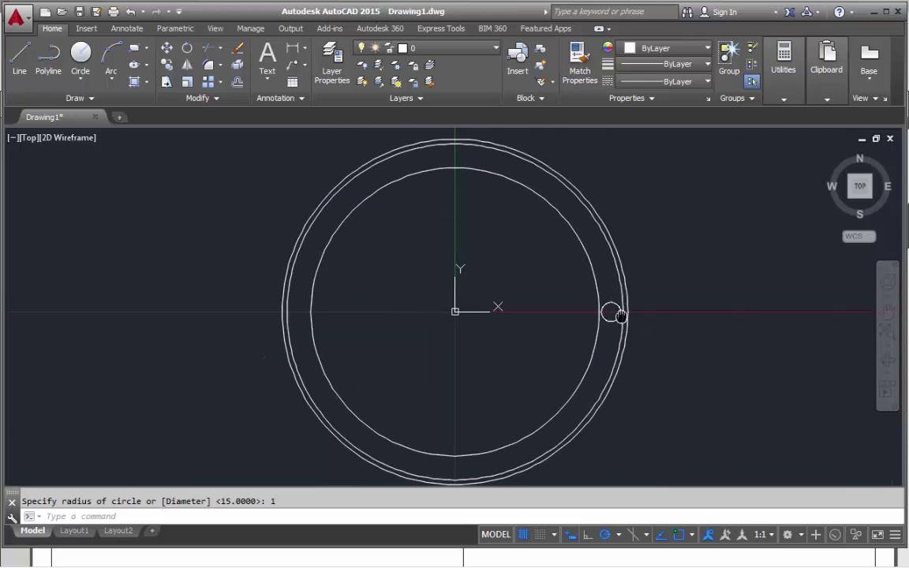
left_click(221, 82)
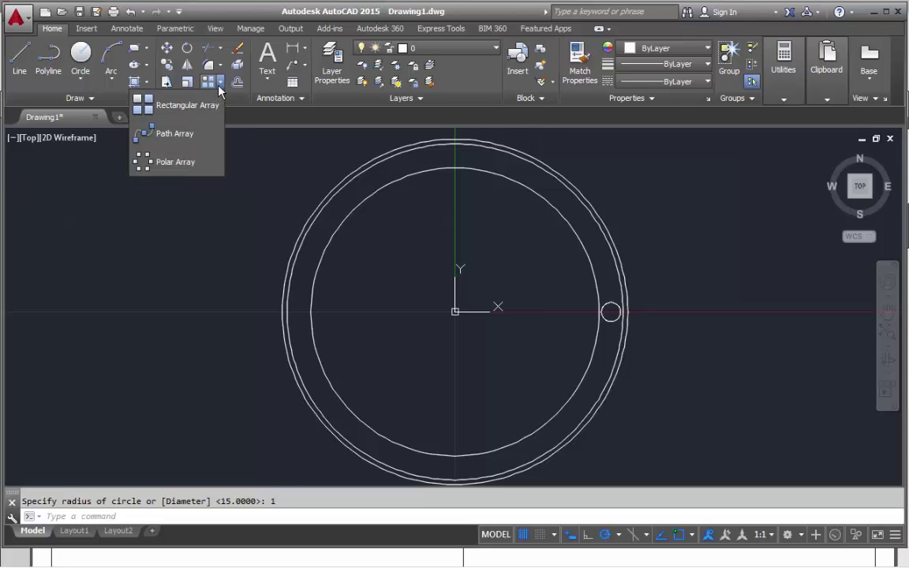
left_click(170, 162)
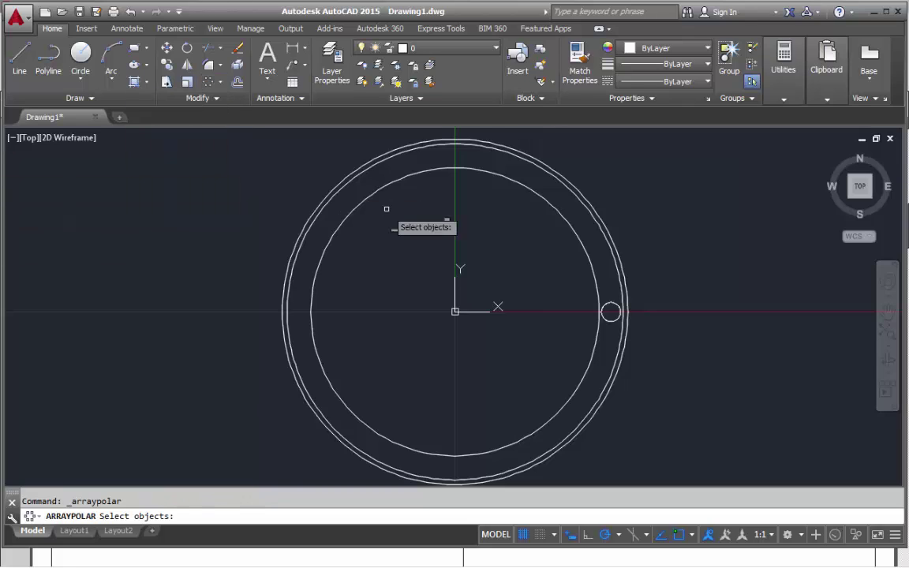
left_click(601, 309)
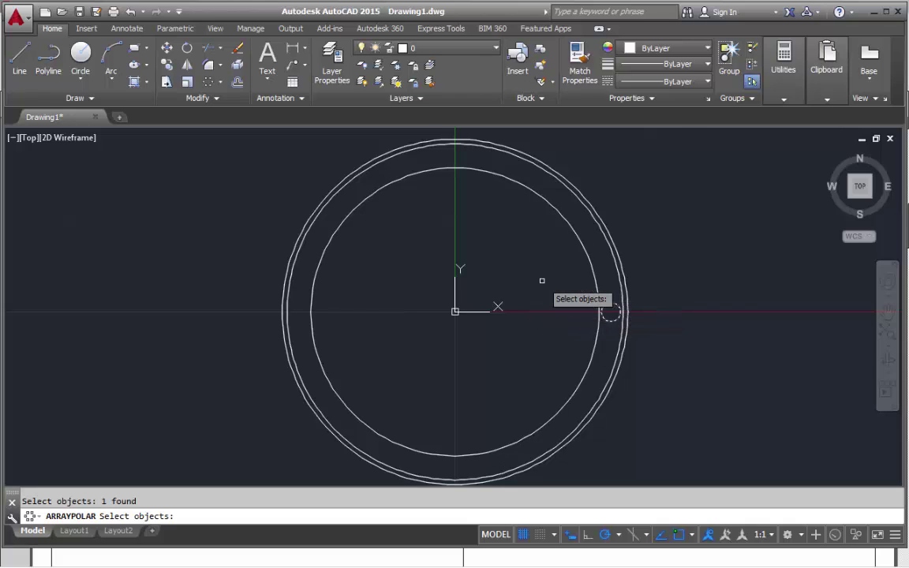
key("Return")
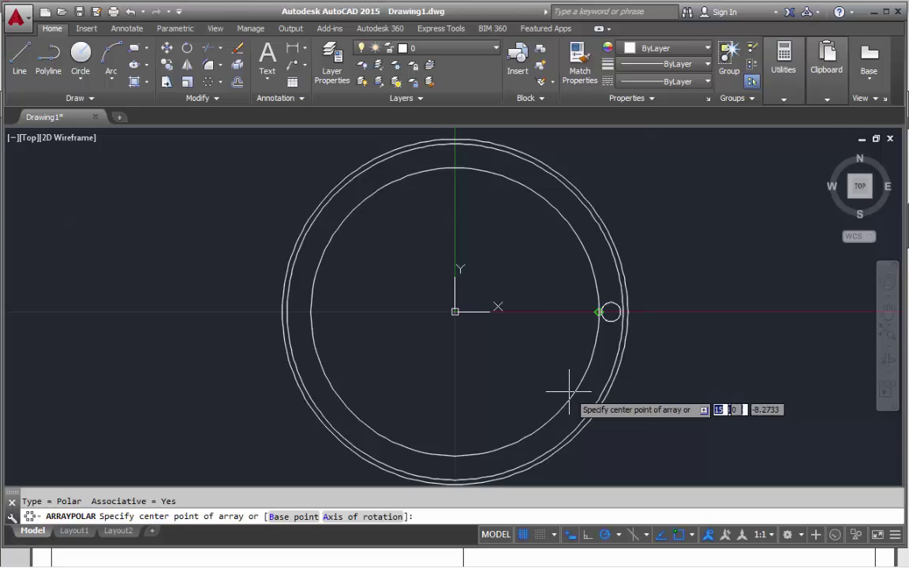
left_click(455, 312)
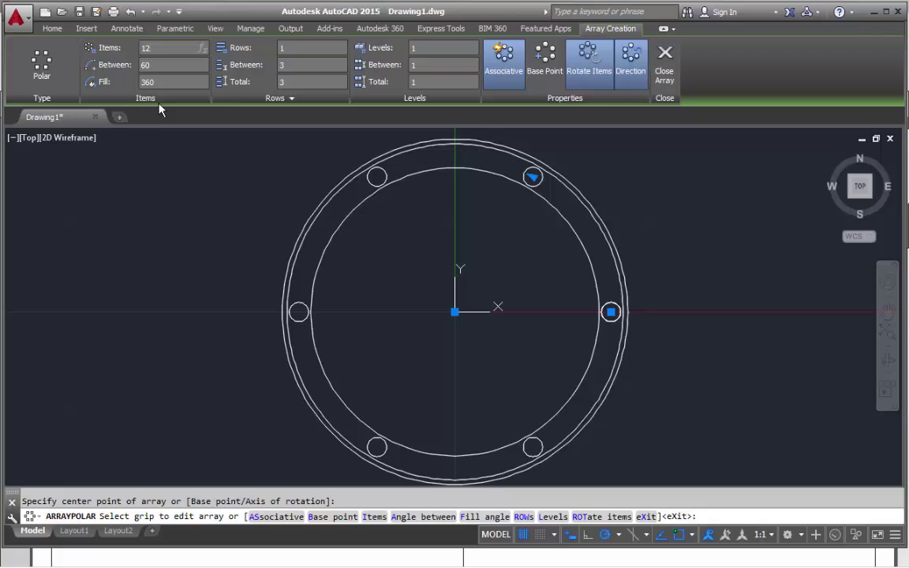
key("Return")
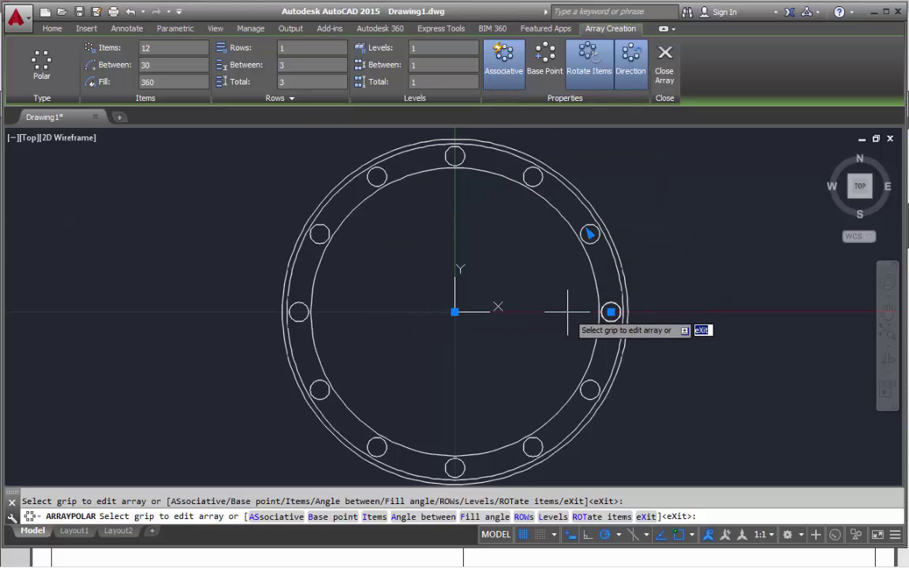
Try the polar array's grips for stretching its radius and changing the angle between the hour circles.
left_click(611, 312)
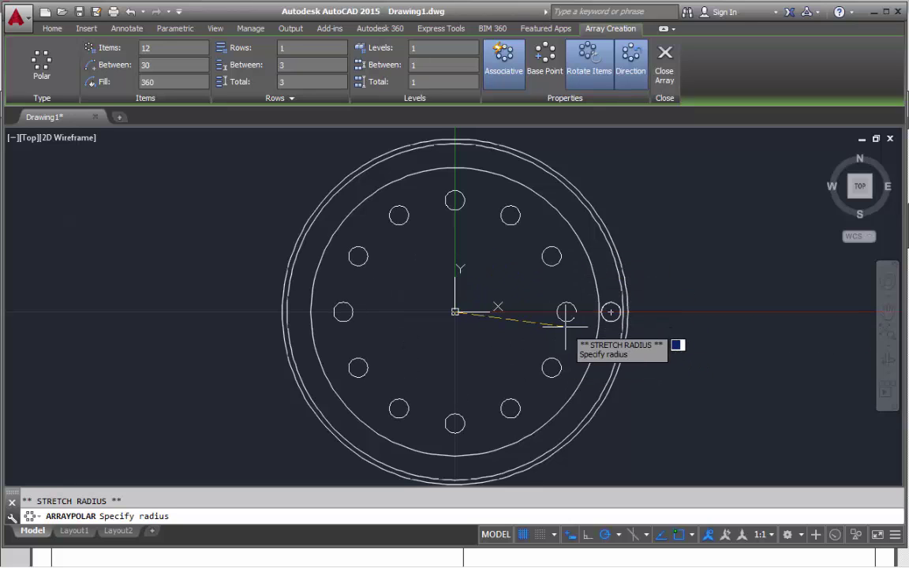
left_click(611, 313)
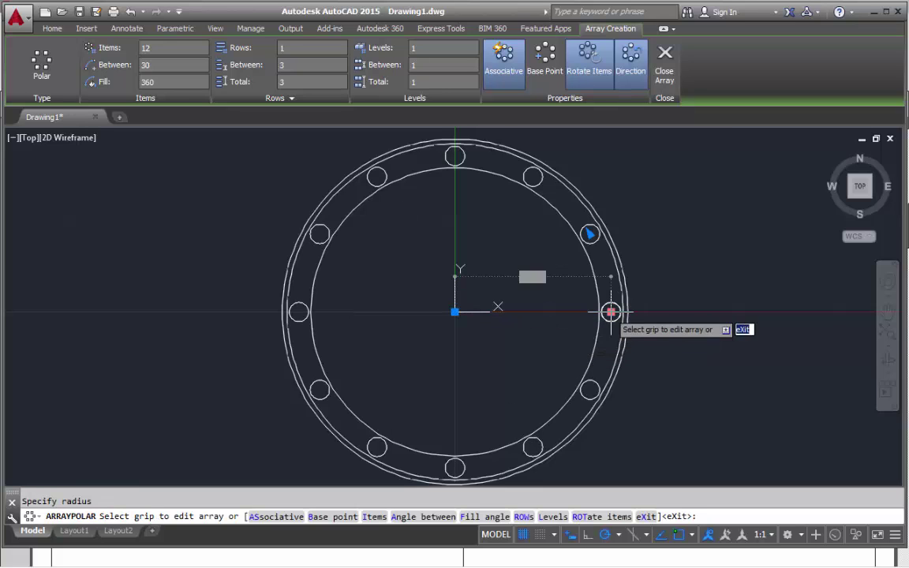
left_click(590, 234)
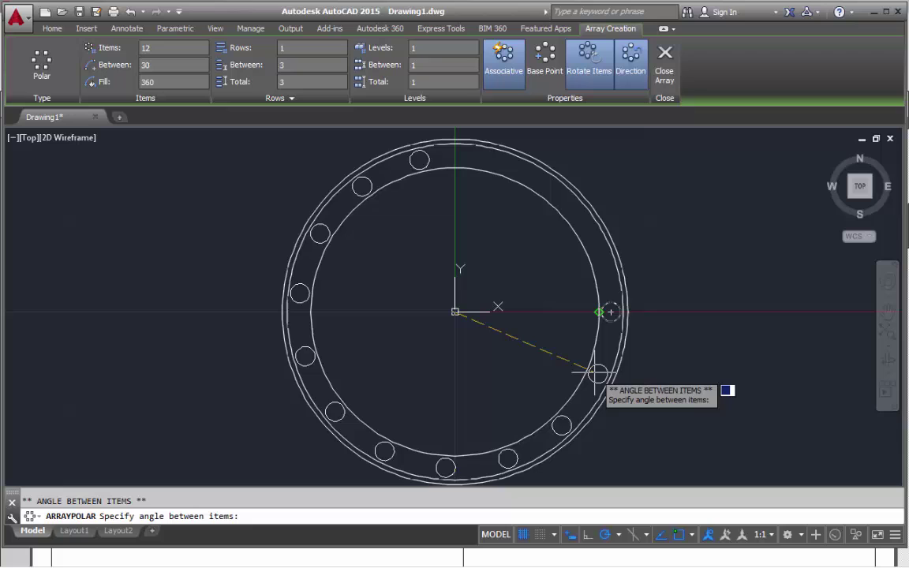
key("Escape")
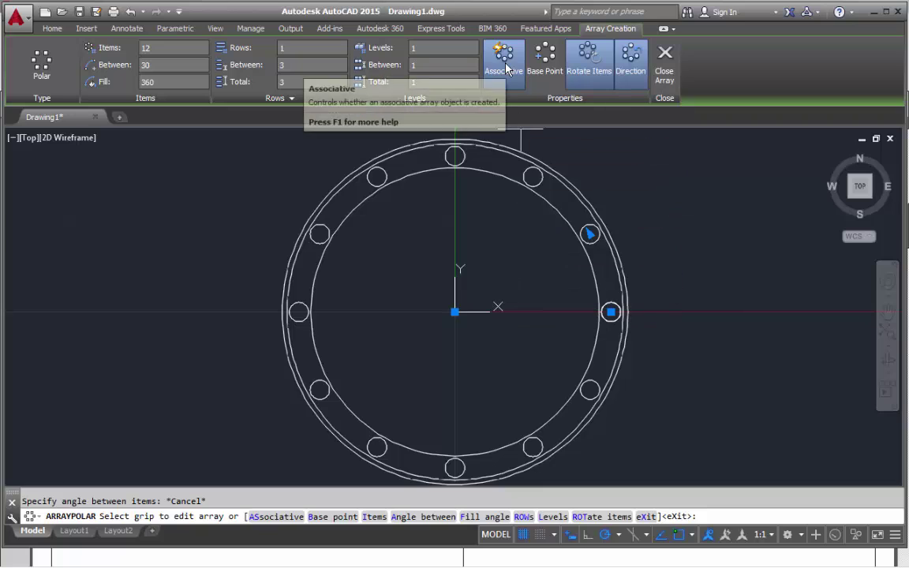
Finish the polar array of hour circles, and check by selecting one circle that the array behaves as a single object.
key("Return")
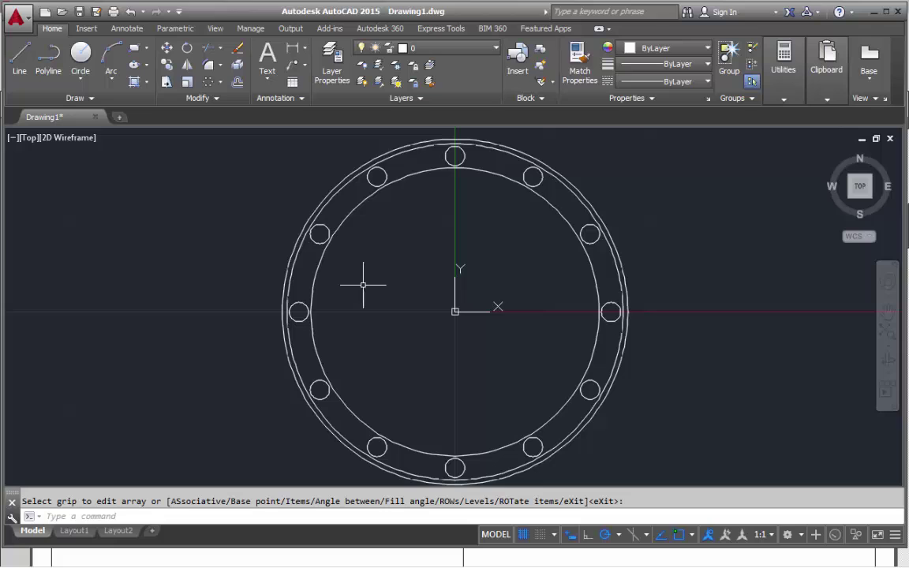
left_click(457, 154)
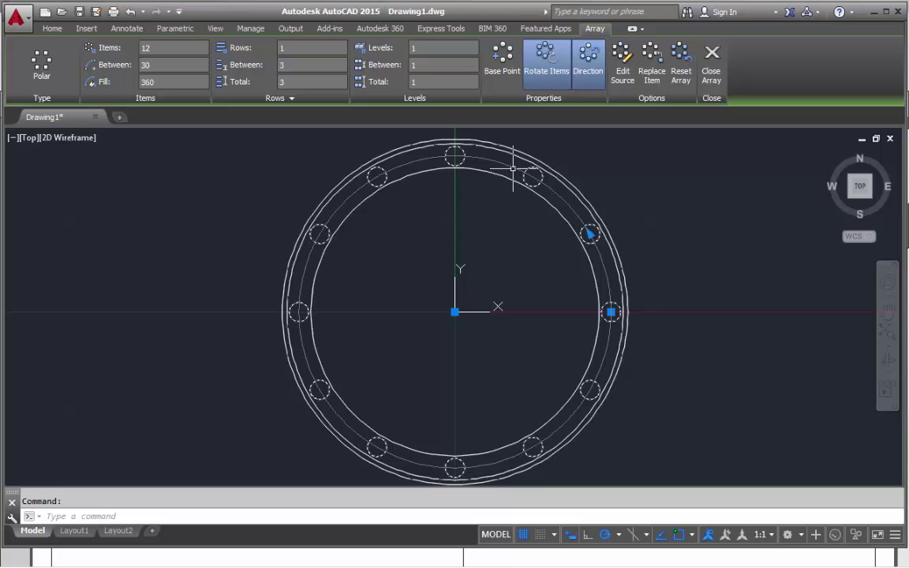
key("Escape")
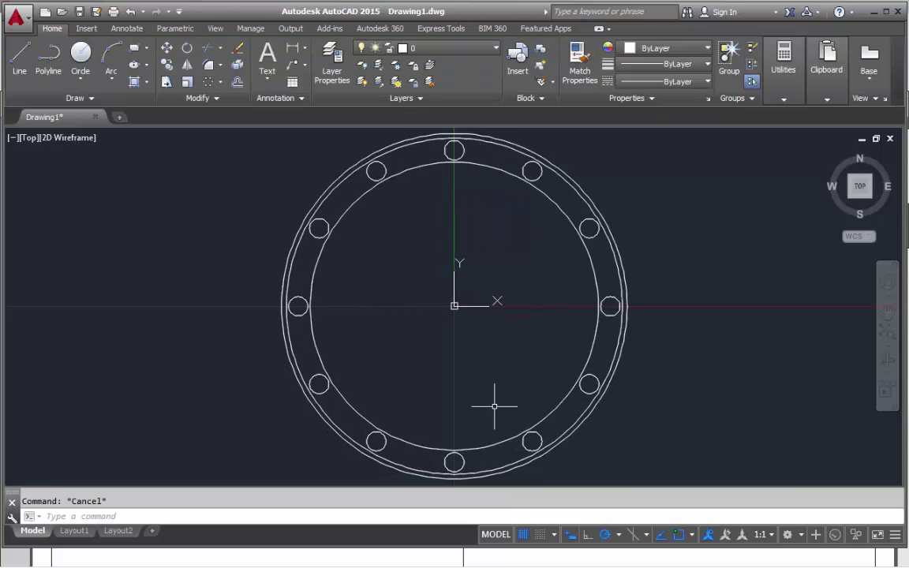
Switch to FEIKO combined.pdf in Adobe Reader and read the page 3 instructions for drawing steps 5 to 8.
left_click(510, 560)
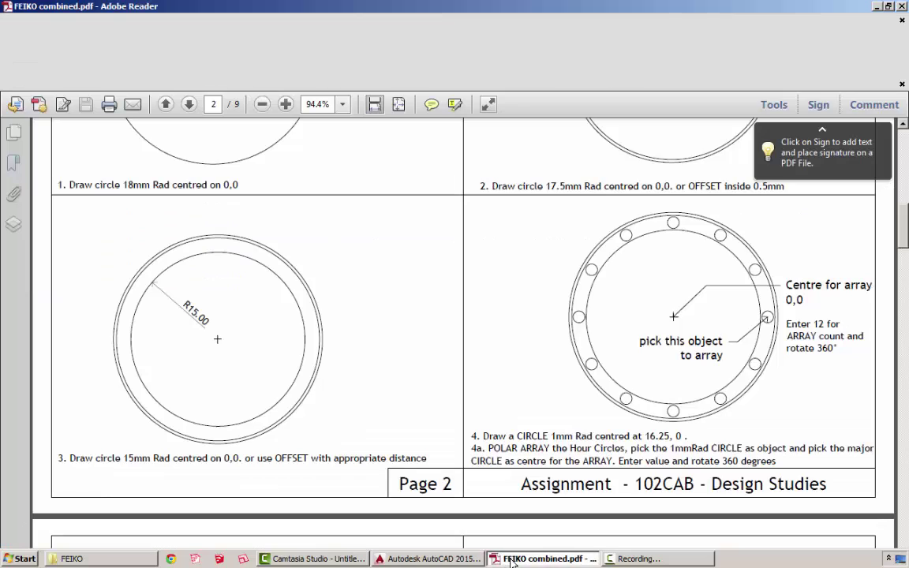
scroll(595, 335, "down", 8)
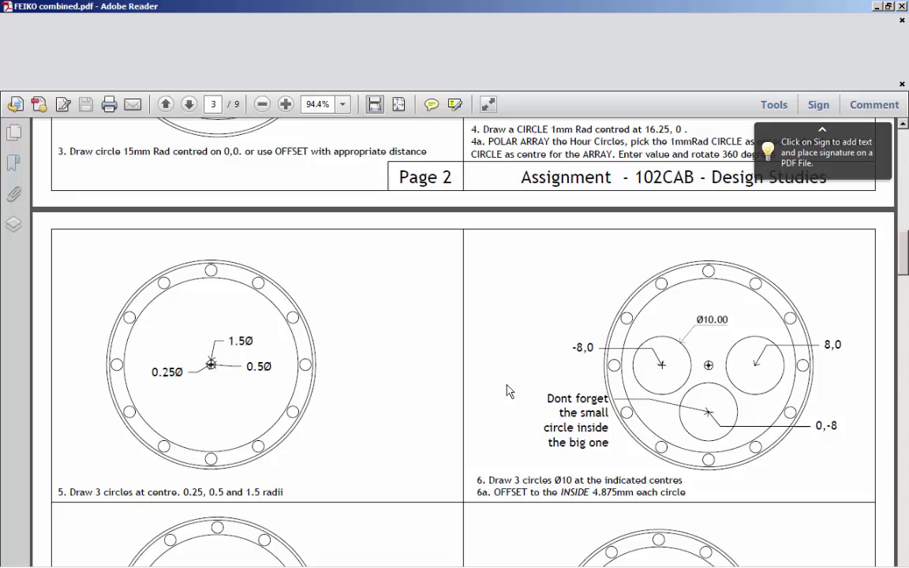
scroll(677, 368, "down", 6)
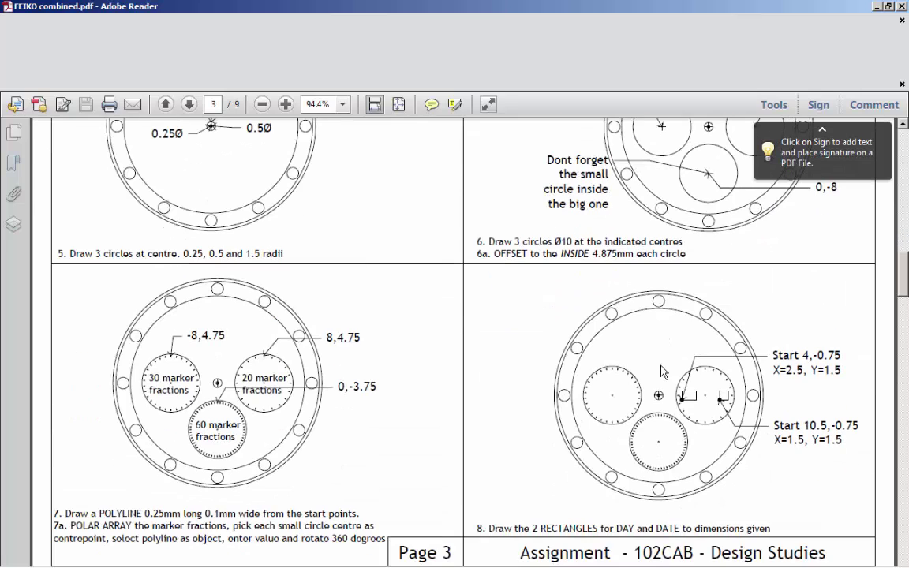